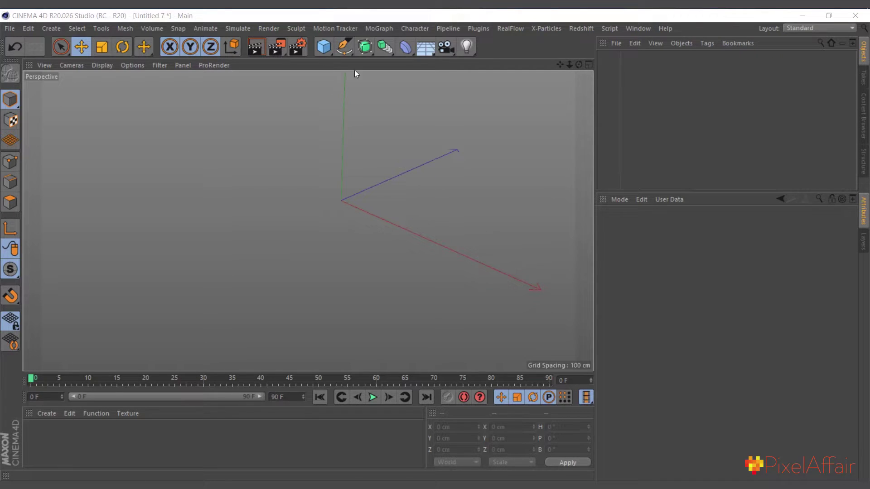
- Add a Landscape terrain and a 400 × 400 cm Plane above it
left_click(323, 47)
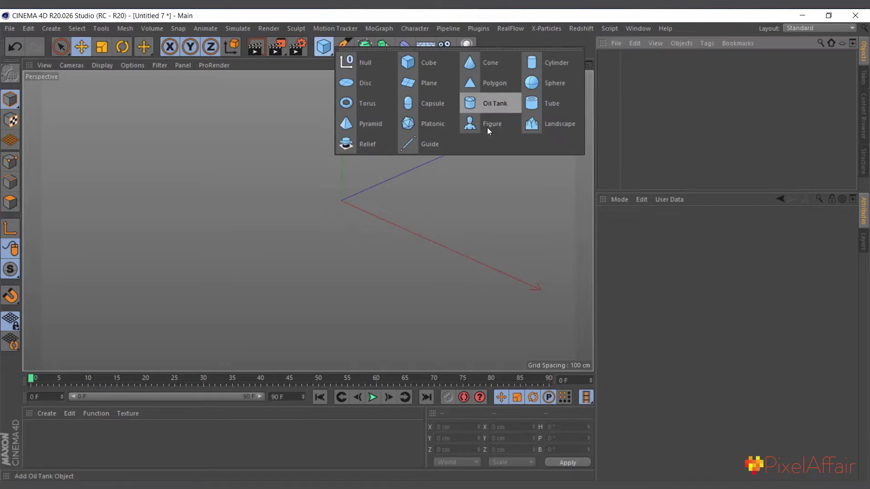
left_click(548, 125)
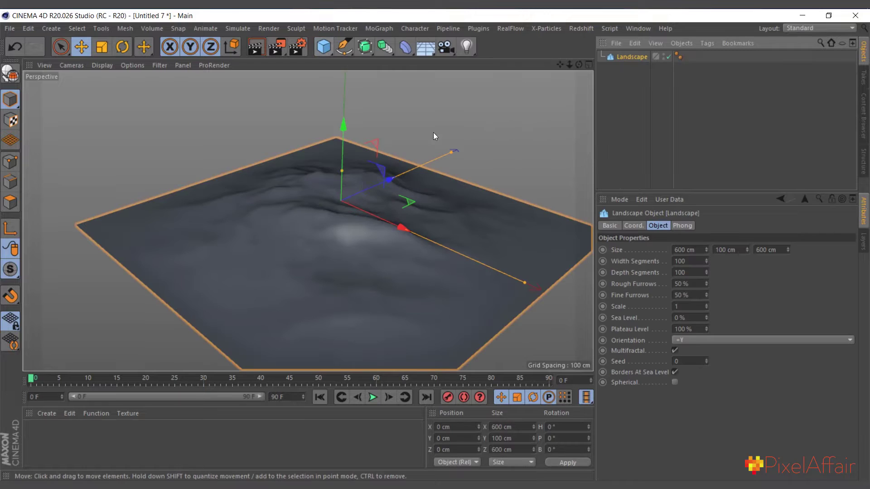
left_click(325, 47)
left_click(442, 84)
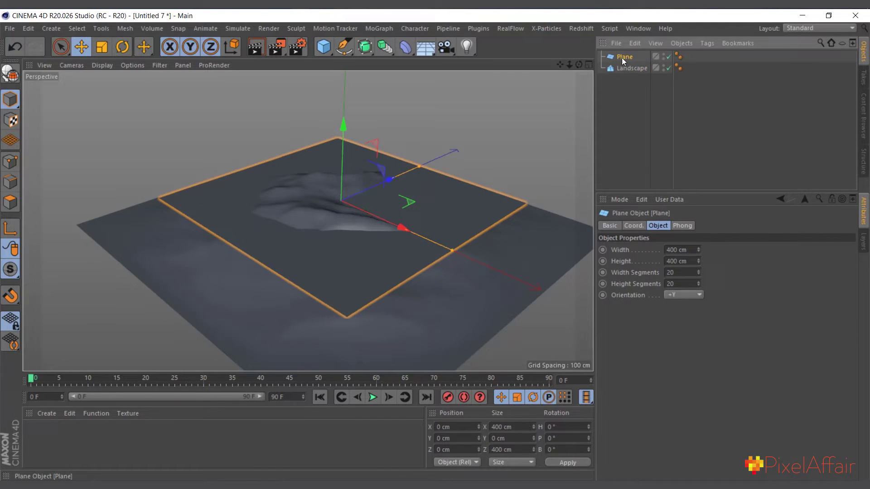
left_click_drag(579, 65, 385, 230)
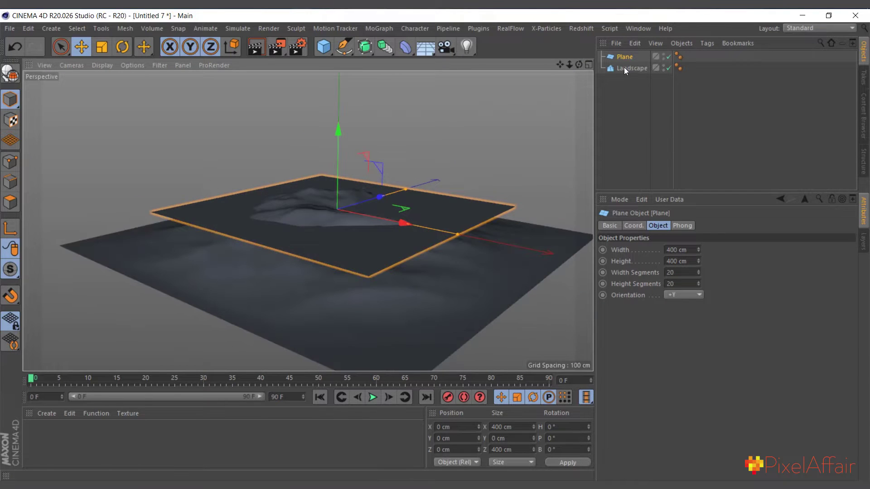
- Add a Surface deformer and nest it under Plane in the Object Manager
left_click(406, 48)
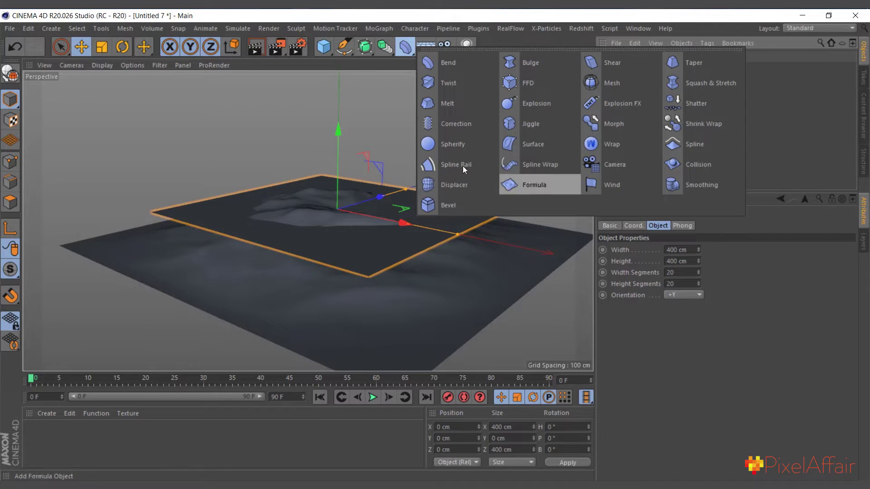
left_click(534, 144)
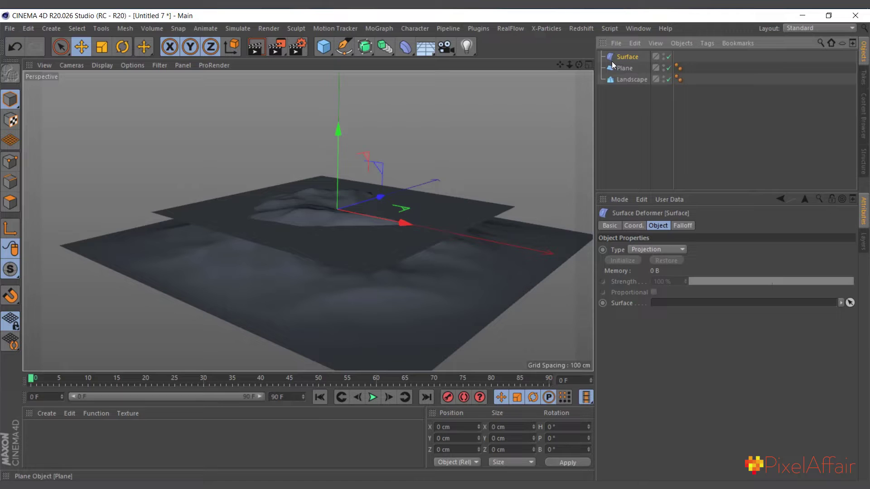
left_click_drag(629, 67, 628, 67)
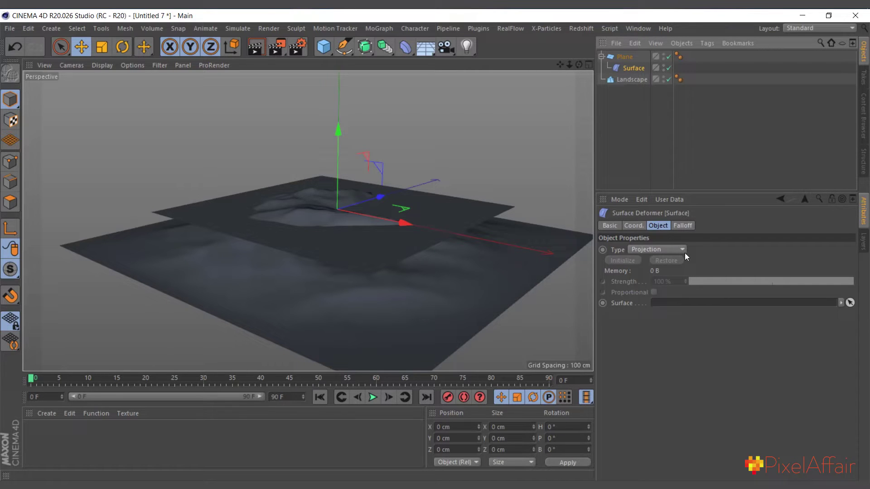
- Switch the Surface deformer's Type to Mapping (U,V) and link Landscape as its Surface
left_click(661, 225)
left_click(656, 249)
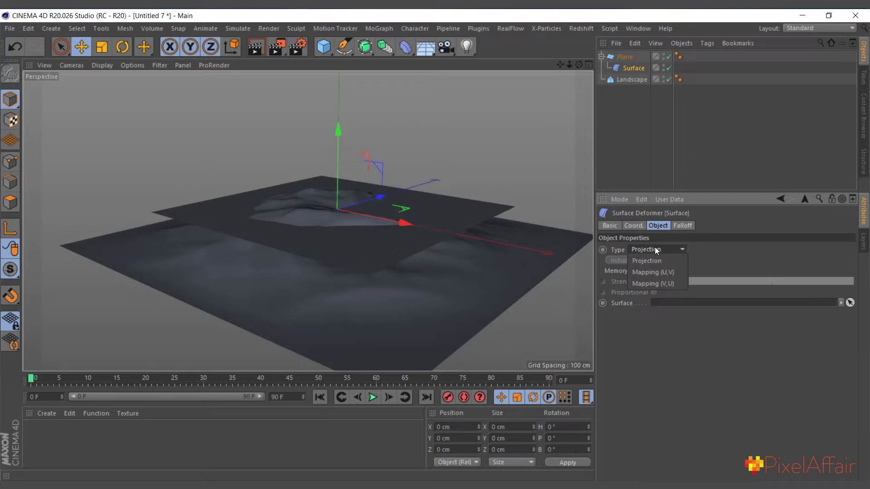
left_click(653, 271)
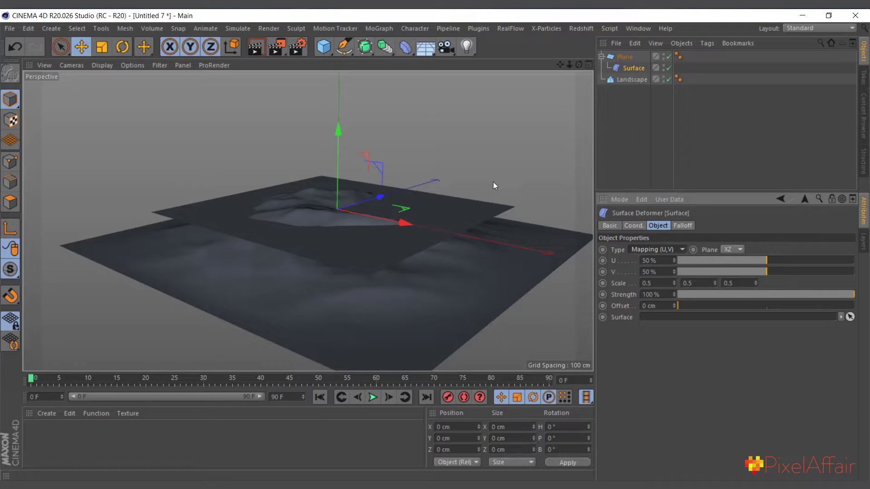
scroll(354, 227, "up", 2)
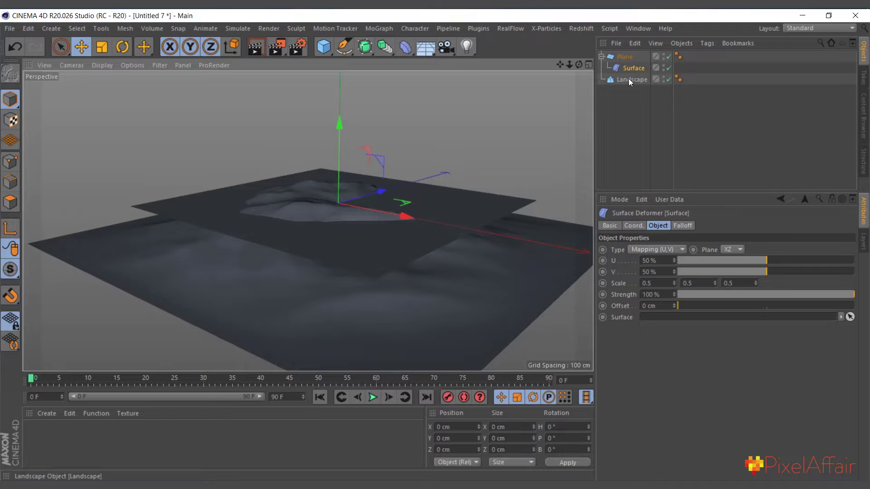
left_click_drag(626, 78, 677, 319)
left_click_drag(344, 272, 328, 275, "alt")
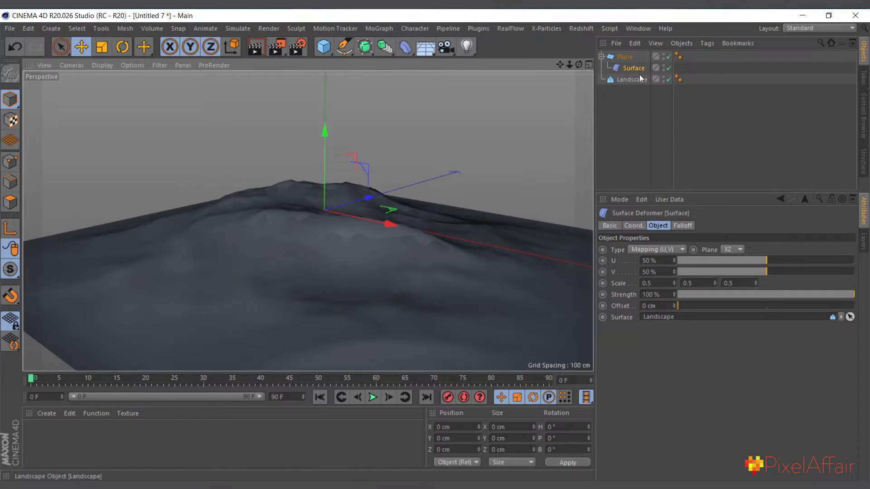
- Create material Mat, apply it to Plane, and select Plane
double_click(63, 443)
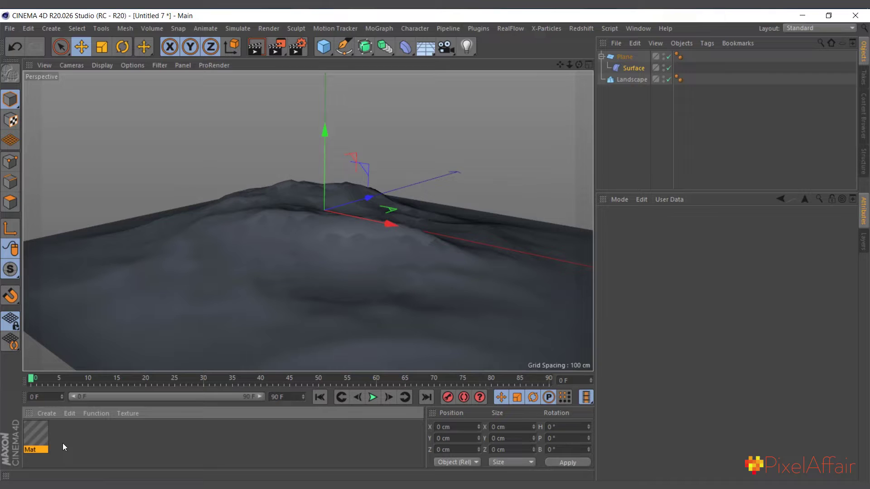
left_click_drag(38, 434, 632, 56)
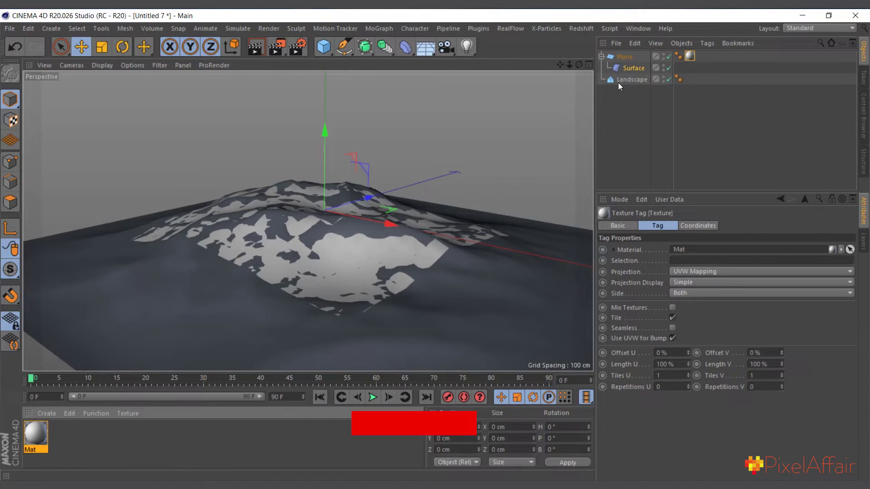
left_click(625, 56)
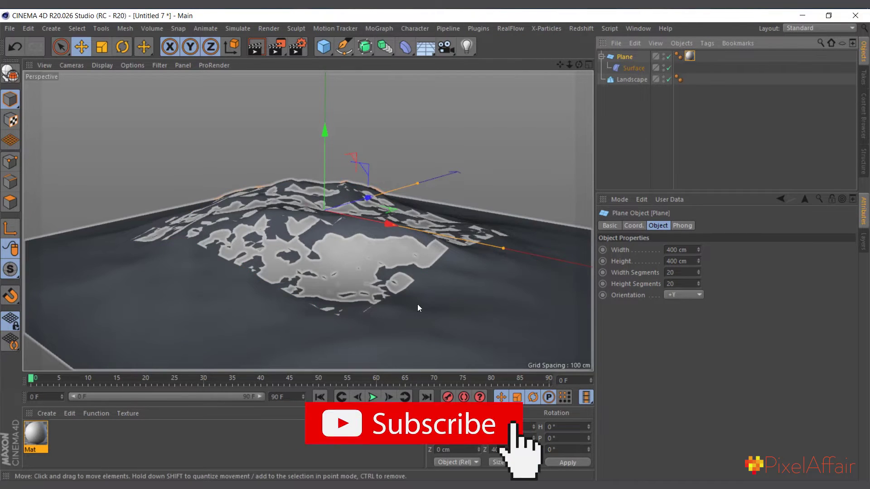
- Set Plane's Width Segments and Height Segments to 50 each
left_click(670, 273)
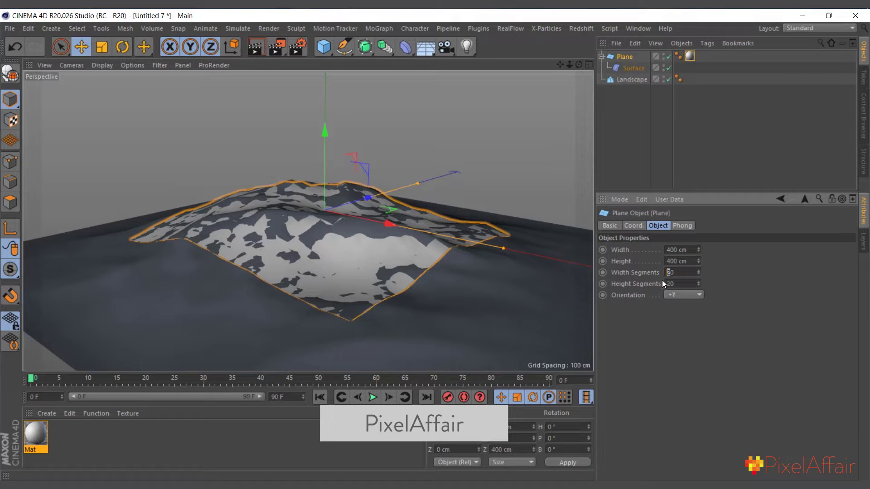
type("50")
key("Tab")
type("50")
key("Return")
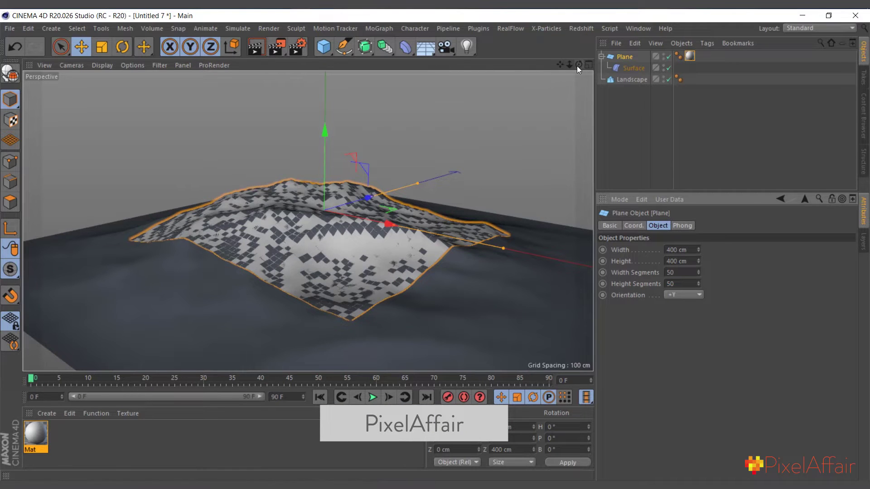
left_click_drag(578, 65, 623, 112)
scroll(311, 273, "up", 3)
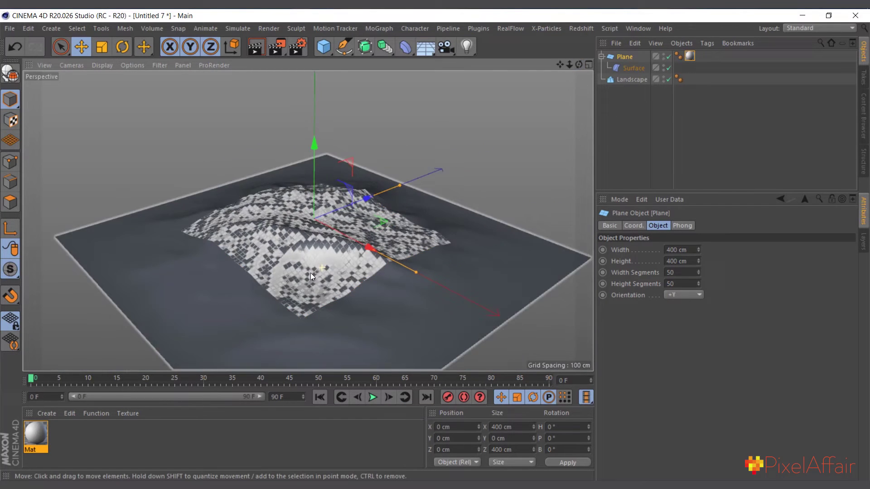
left_click(630, 68)
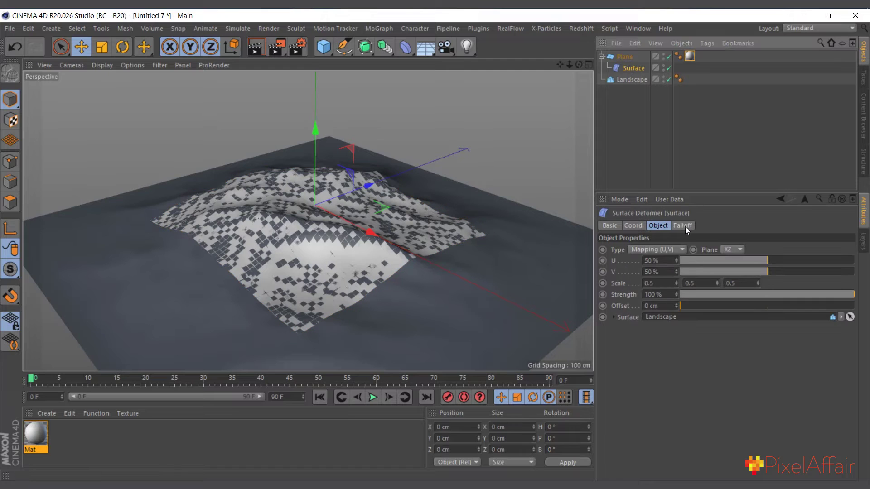
- Change the Surface deformer's Type back to Projection
left_click(654, 249)
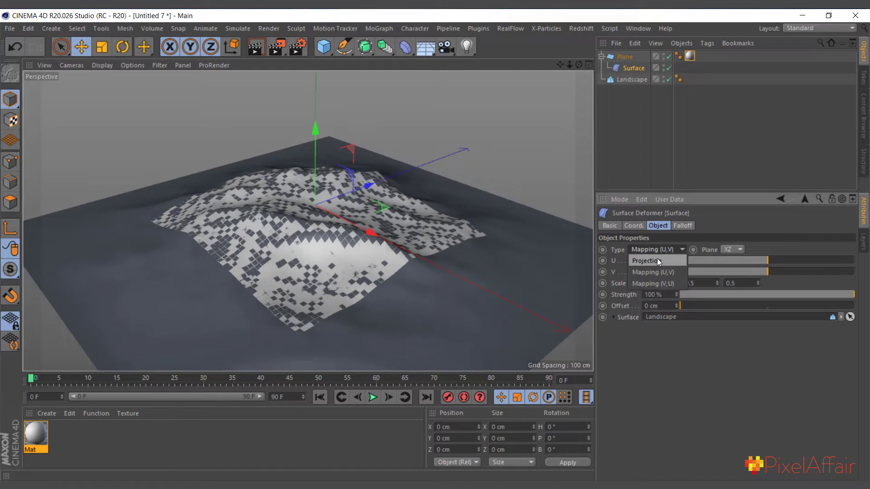
left_click(657, 261)
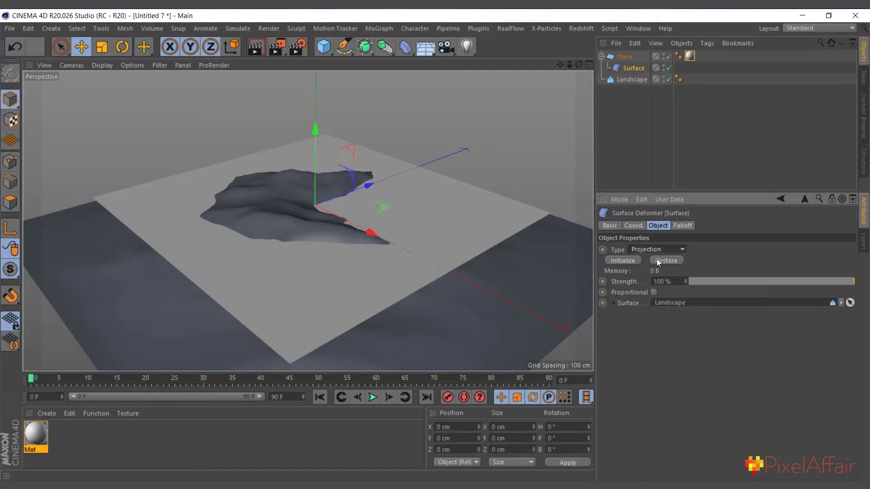
left_click(624, 56)
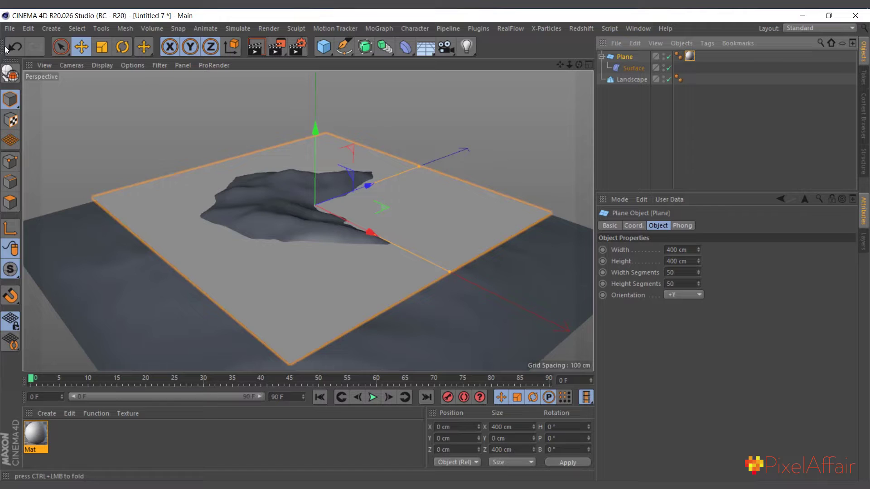
- Start a new empty scene and add a 200 cm Cube
left_click(10, 28)
left_click(22, 44)
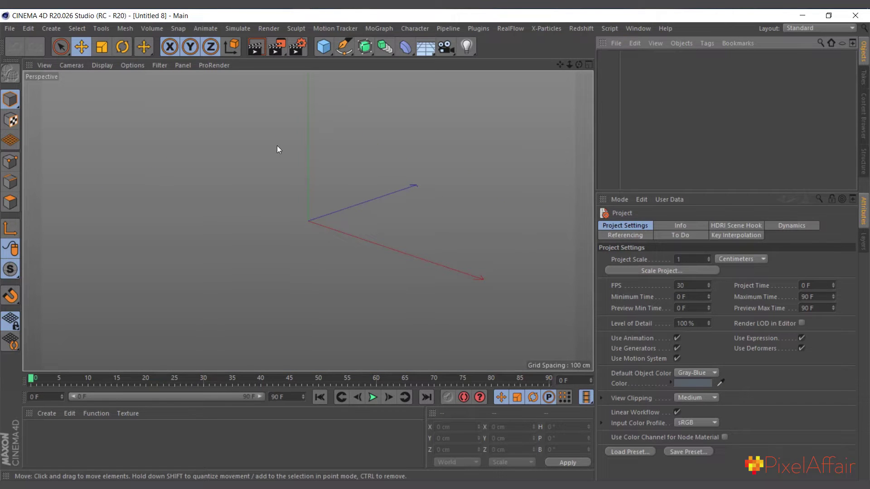
left_click(325, 47)
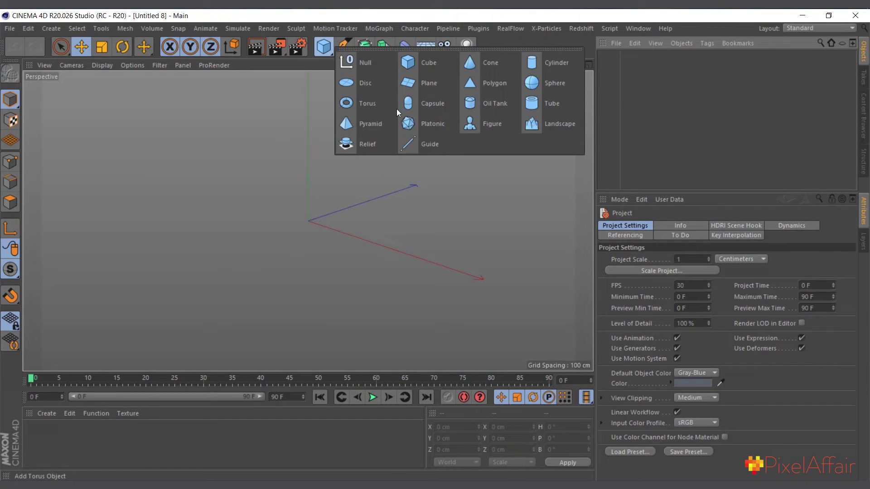
left_click(433, 64)
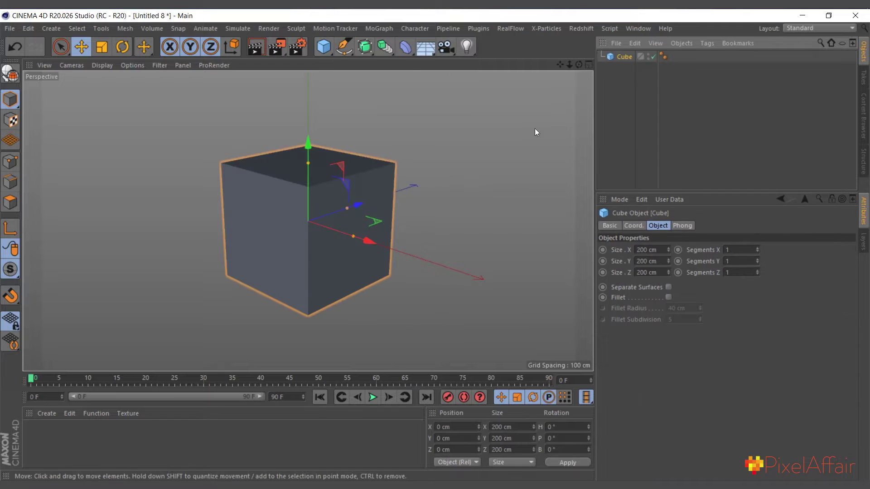
scroll(260, 241, "up", 1)
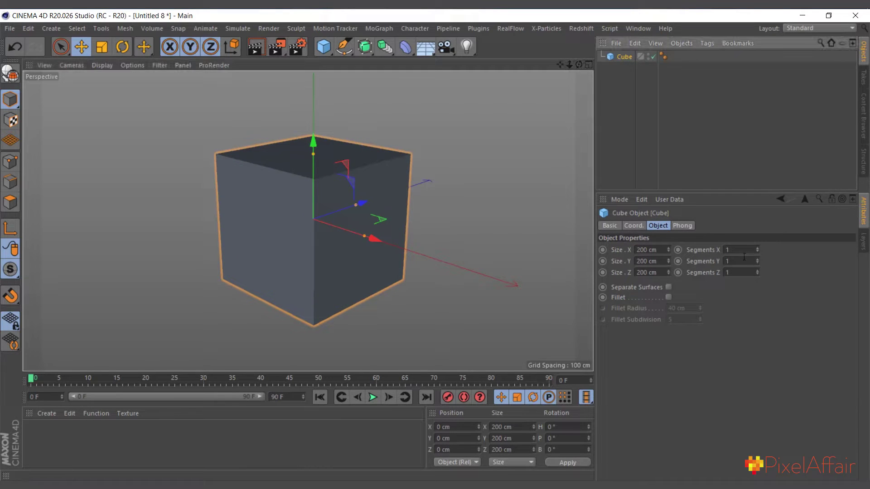
- Set the Cube's X, Y and Z segments to 20 each
left_click(743, 250)
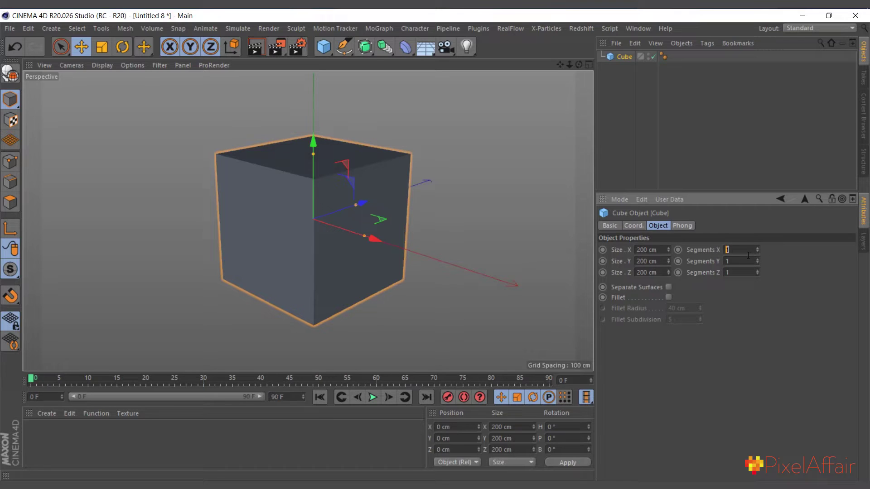
type("20")
left_click(727, 259)
type("20")
key("Tab")
type("20")
key("Return")
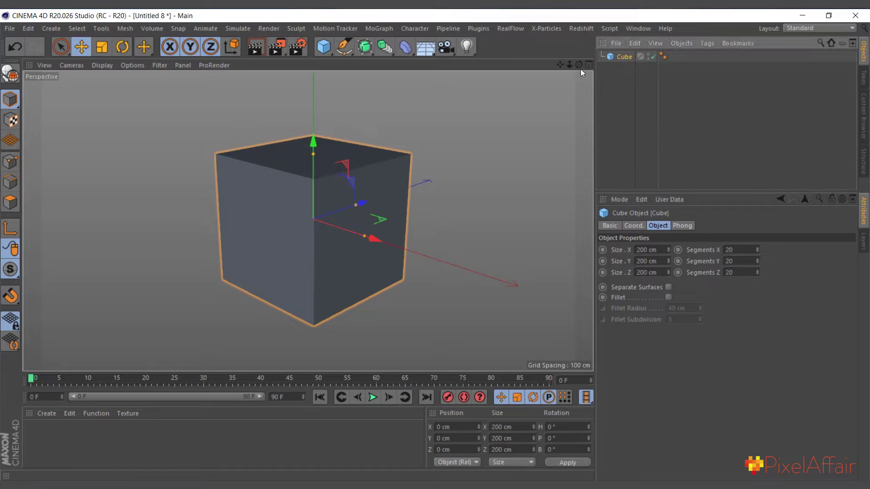
left_click_drag(580, 65, 625, 59)
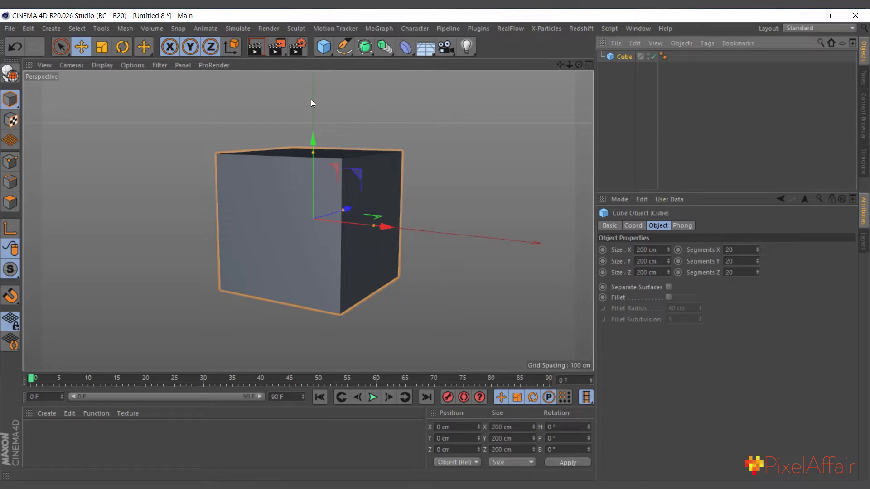
- Add a Plane and set its Orientation to -Z so it stands upright
left_click(324, 47)
left_click(427, 82)
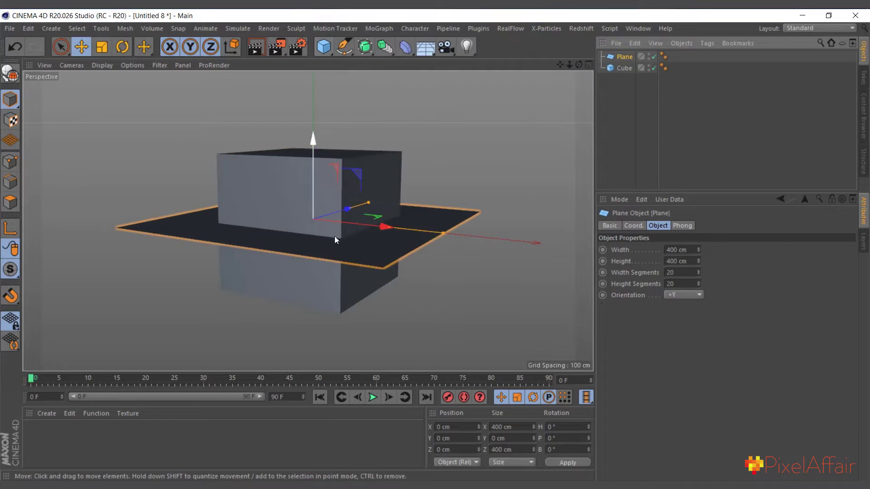
left_click(684, 295)
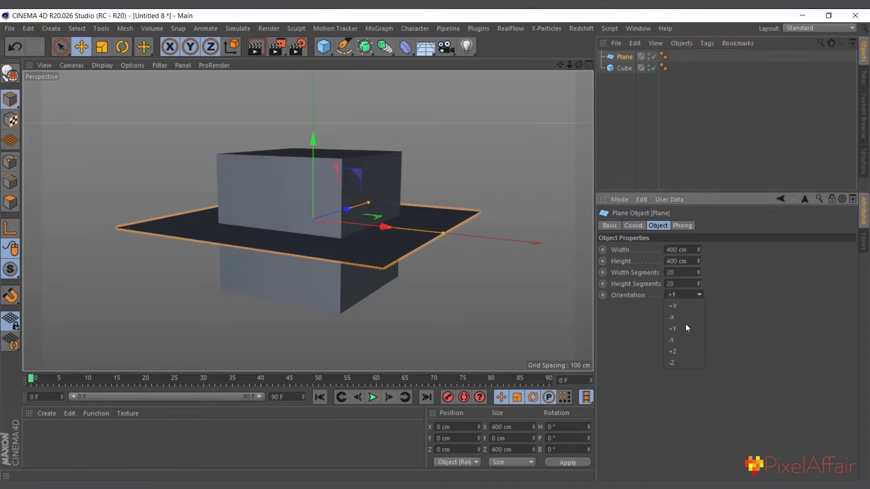
left_click(675, 363)
scroll(267, 234, "down", 3)
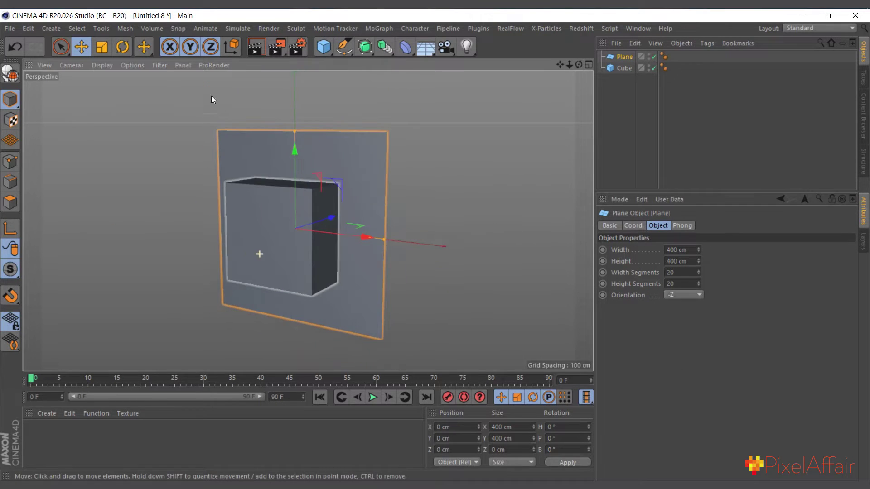
- Scale the Plane to 162.4 cm and move it to Z −142.122 cm in front of the Cube
left_click_drag(435, 244, 253, 279)
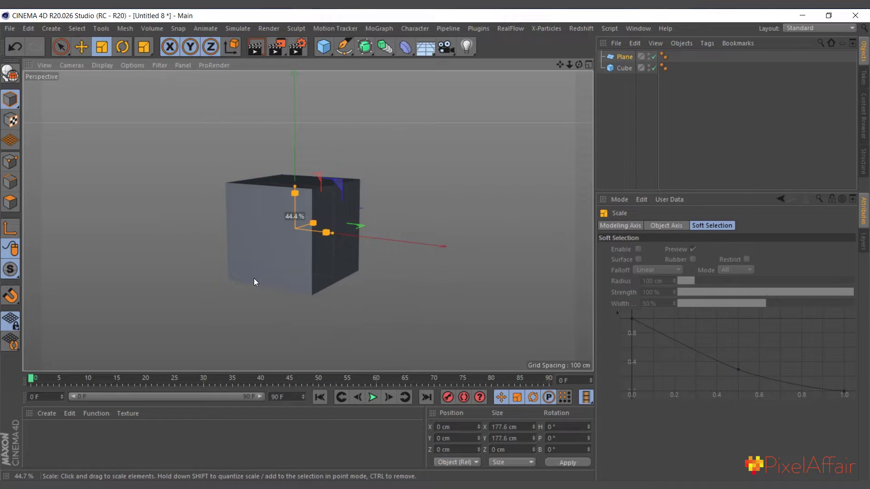
left_click(82, 47)
left_click_drag(334, 217, 295, 230)
left_click_drag(582, 64, 382, 195)
scroll(357, 224, "up", 3)
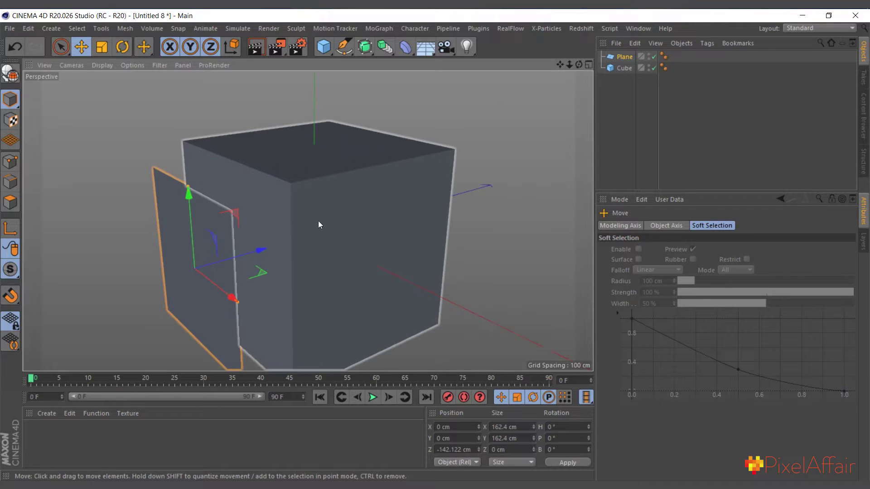
- Create a default material Mat and apply it to the upright Plane
double_click(55, 457)
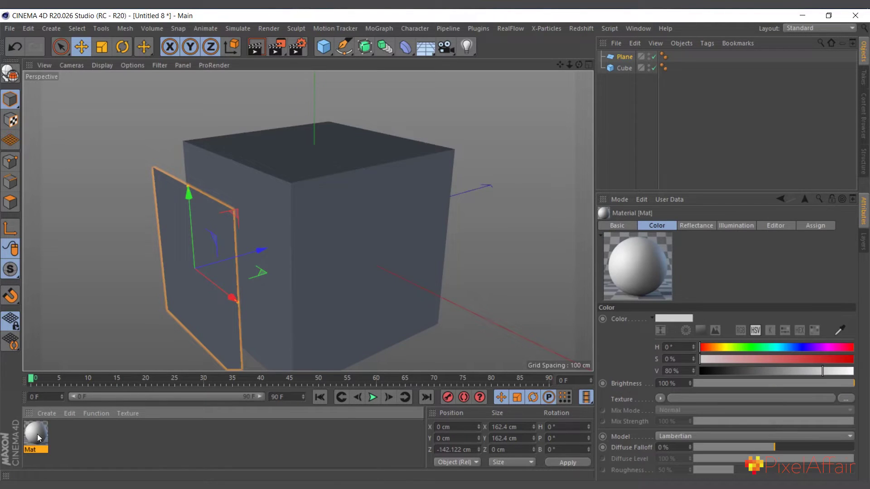
left_click_drag(37, 434, 251, 204)
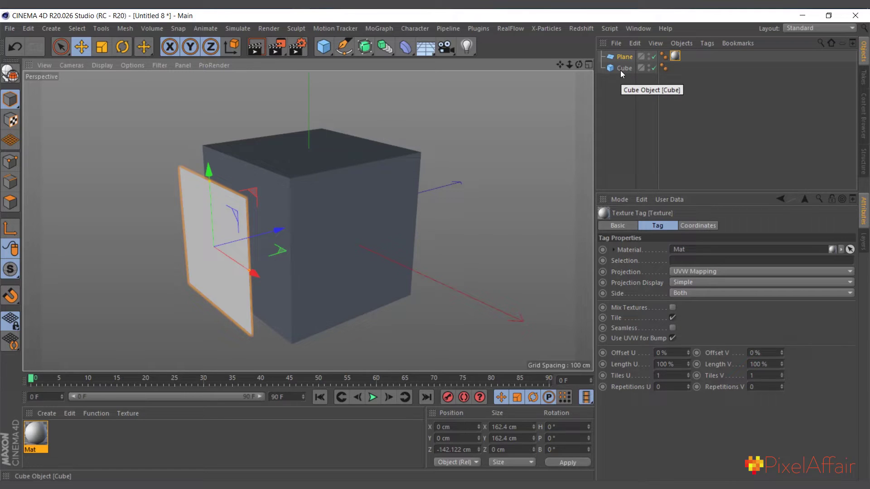
- Nest a Surface deformer under Plane and link Cube as its Surface, keeping Projection mode
left_click(406, 43)
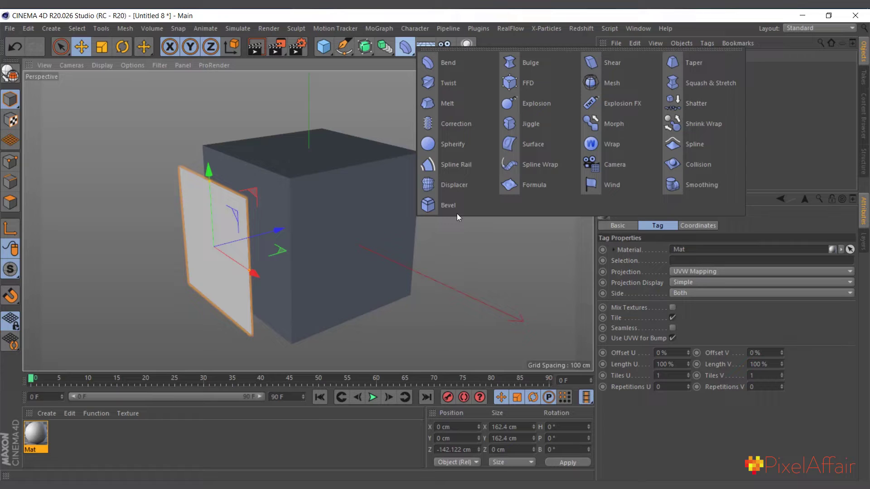
left_click(525, 149)
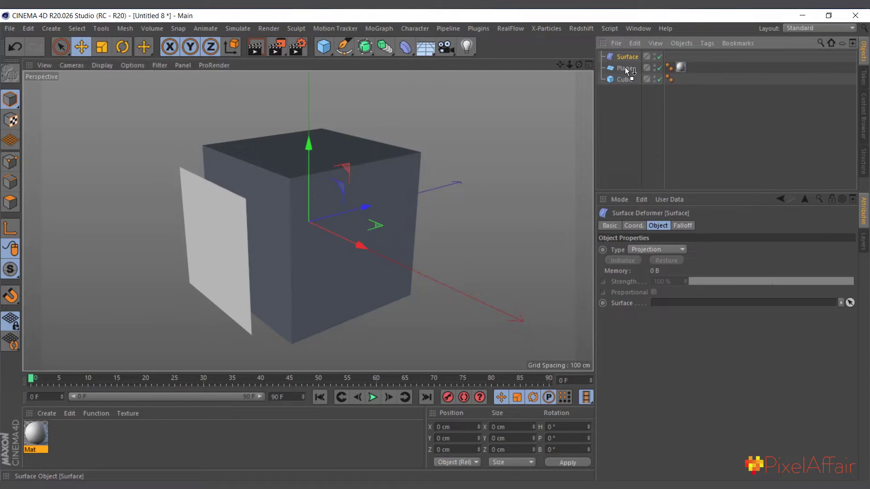
left_click_drag(627, 68, 626, 69)
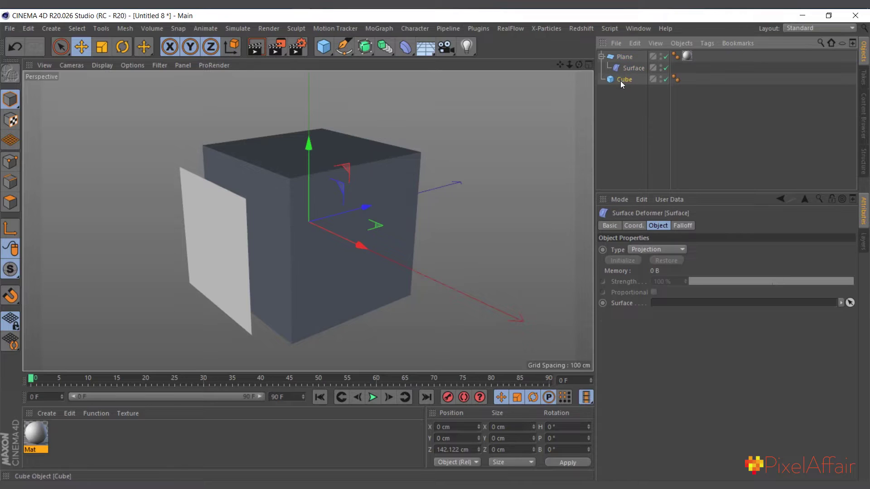
left_click(622, 80)
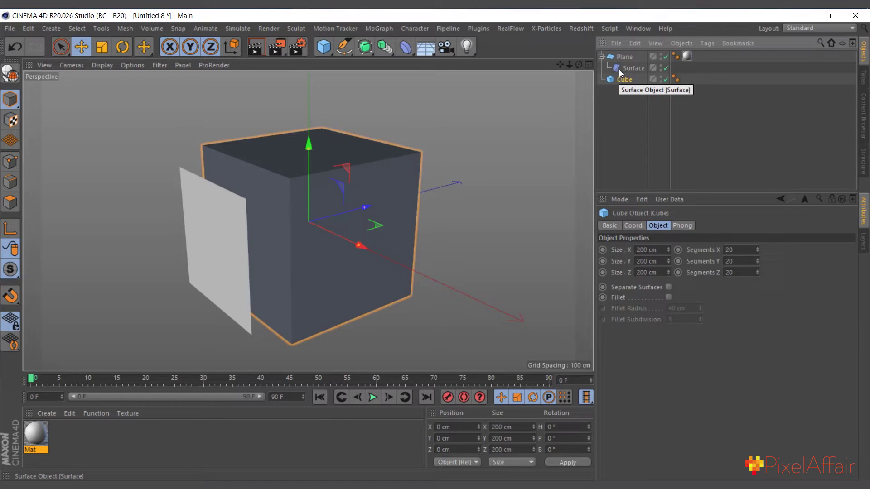
left_click(624, 67)
left_click_drag(616, 81, 666, 308)
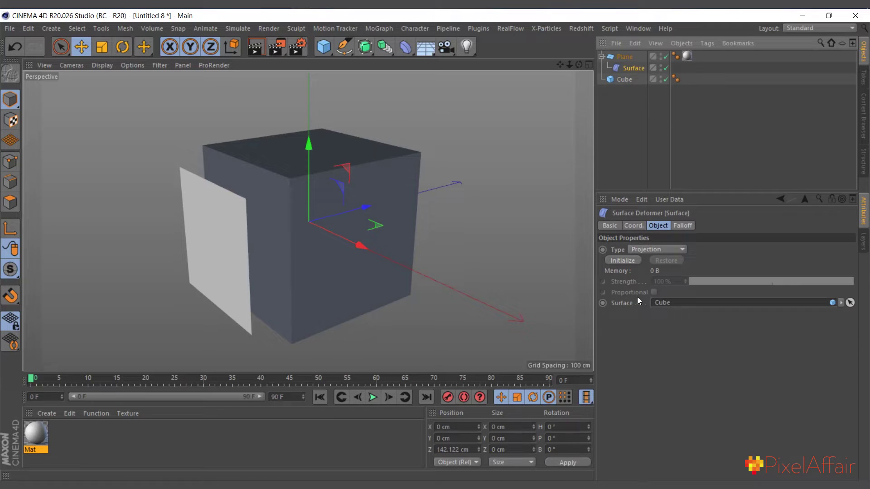
left_click_drag(576, 66, 591, 123)
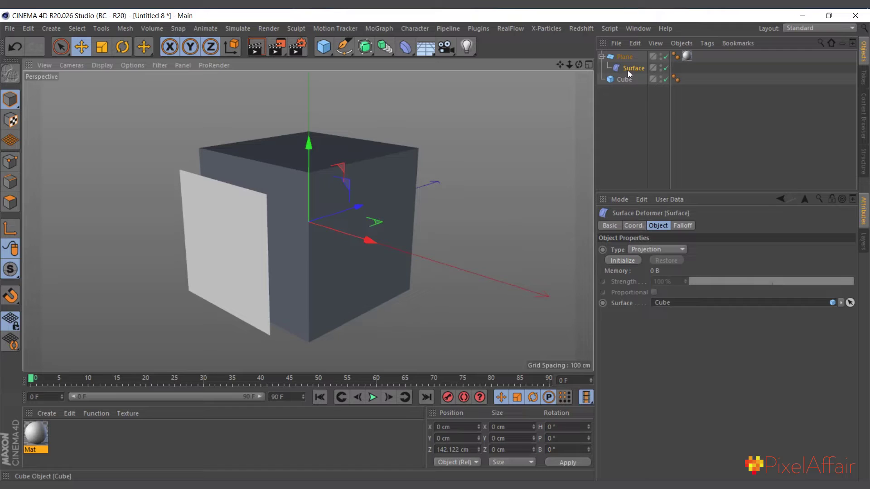
- Switch the Surface deformer Type to Mapping (U,V) and change its Plane from XZ to XY
left_click(651, 249)
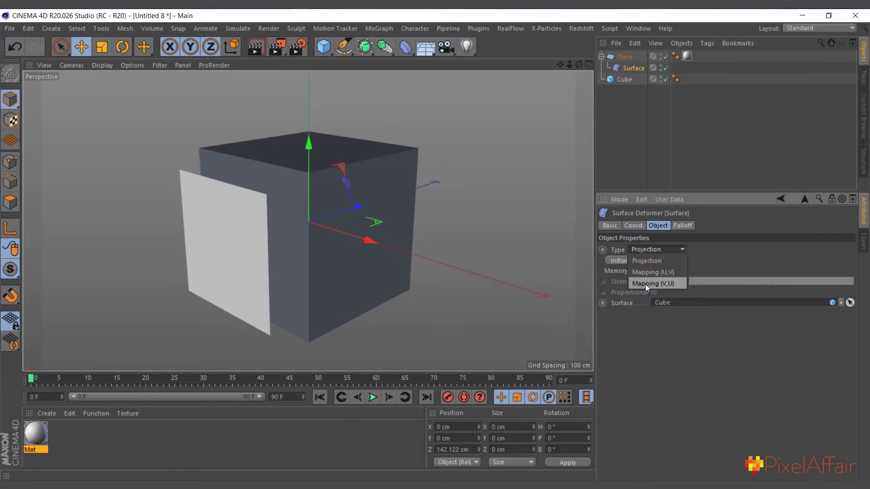
left_click(651, 273)
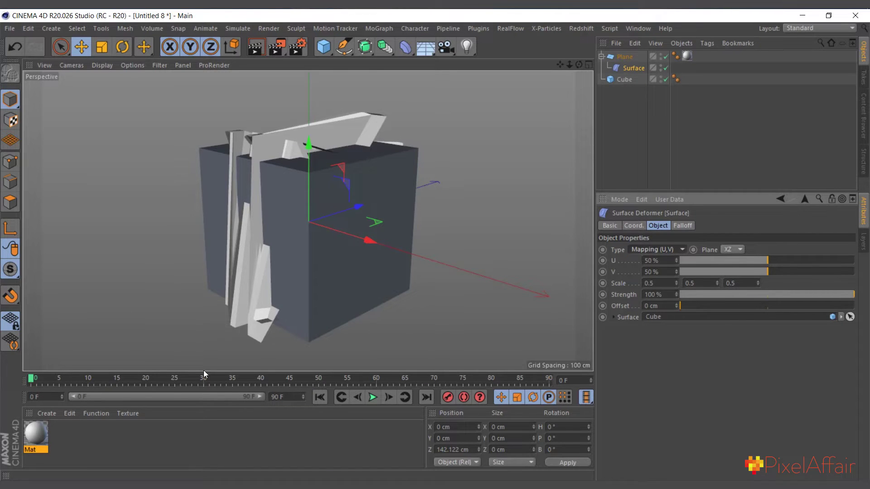
left_click(732, 250)
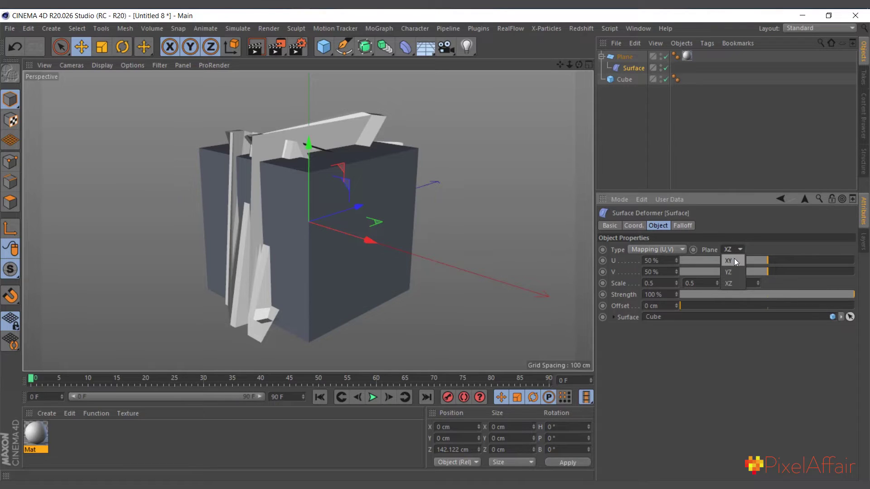
left_click(733, 260)
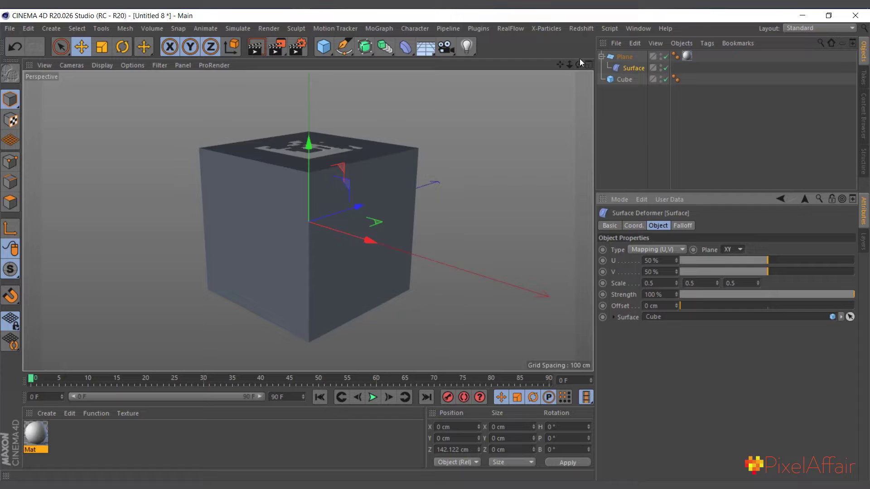
left_click_drag(567, 72, 550, 81)
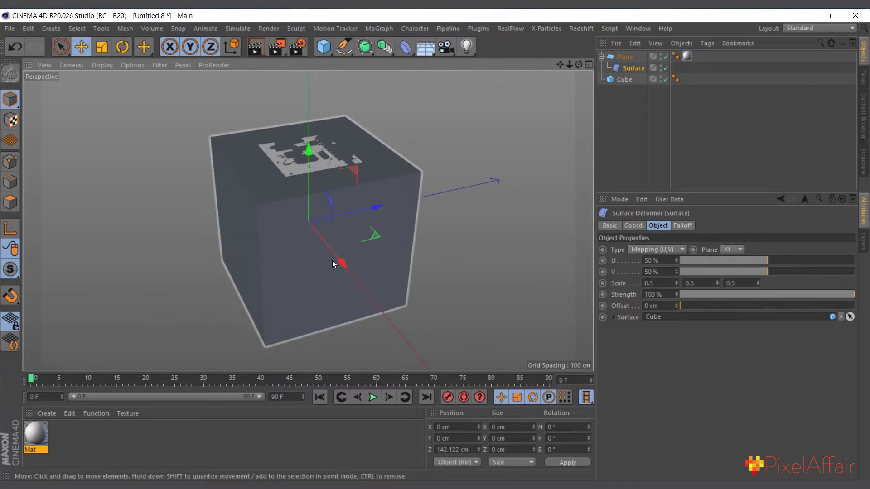
- Hide the Cube in the viewport and orbit to view the Plane's spiky, star-like deformation
left_click(625, 57)
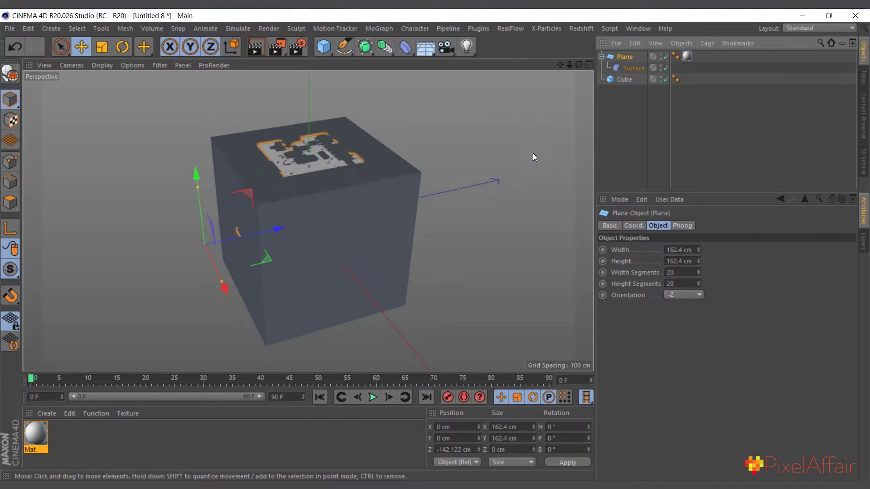
scroll(301, 188, "up", 3)
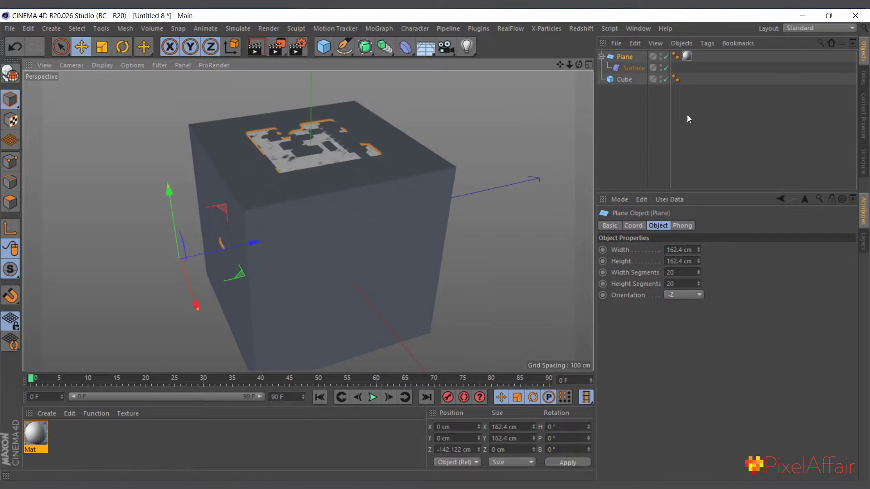
left_click(662, 77)
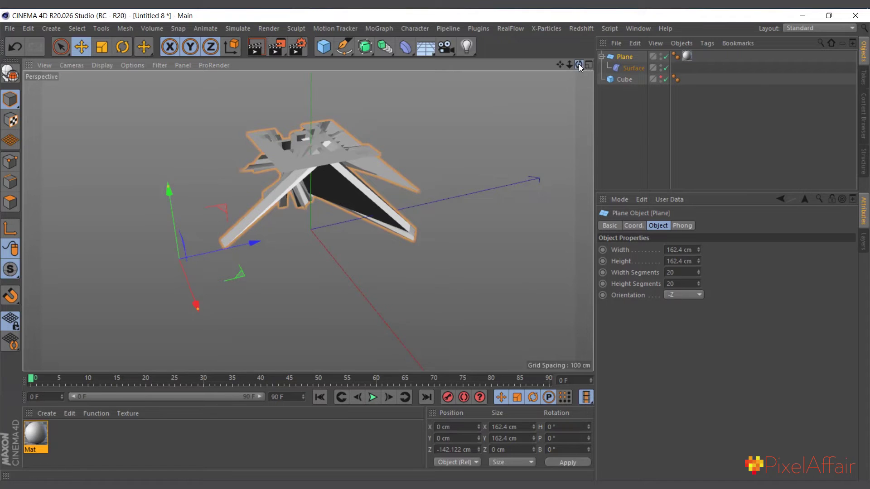
mouse_move(578, 64)
left_mouse_down()
mouse_move(593, 47)
mouse_move(542, 75)
mouse_move(588, 77)
mouse_move(580, 68)
left_mouse_up()
left_click_drag(309, 208, 333, 184, "alt")
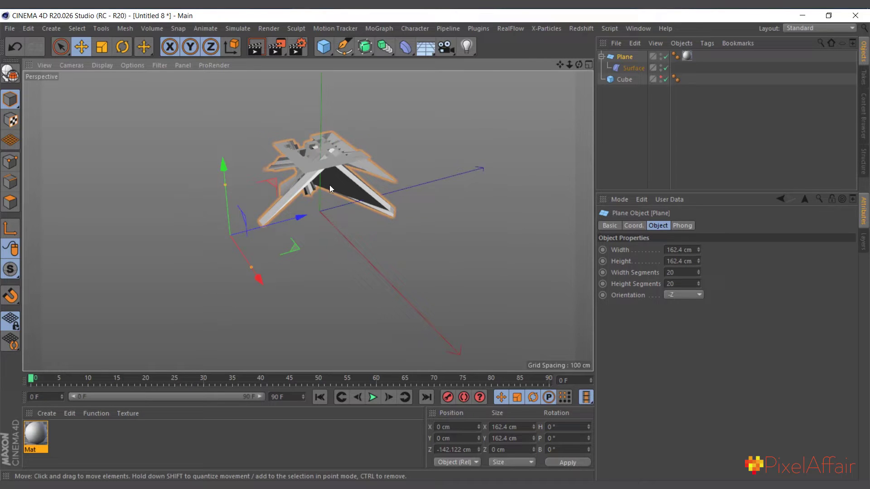
left_click(624, 78)
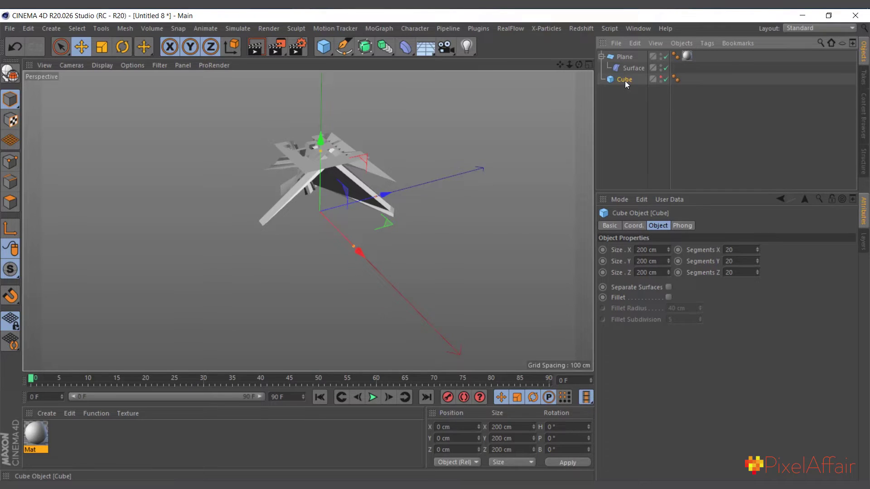
- Make the Cube editable, delete its UVW tag, and make the Cube visible again
key("c")
left_click(687, 79)
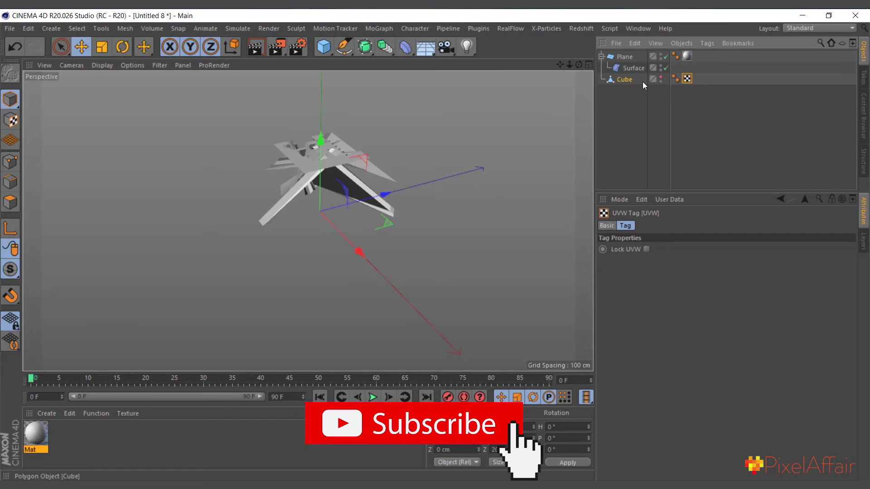
key("Delete")
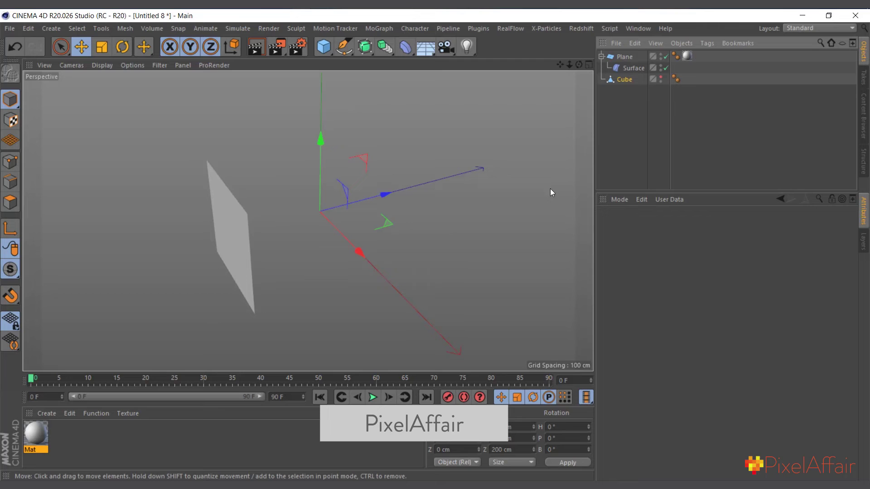
left_click(623, 79)
left_click(661, 78)
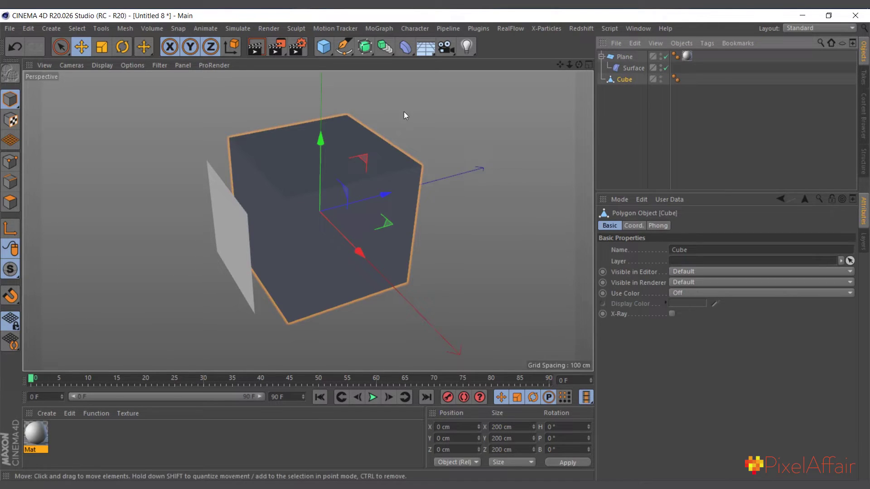
- Add an upright helper plane with -Z orientation and make it editable
left_click_drag(405, 115, 414, 117, "alt")
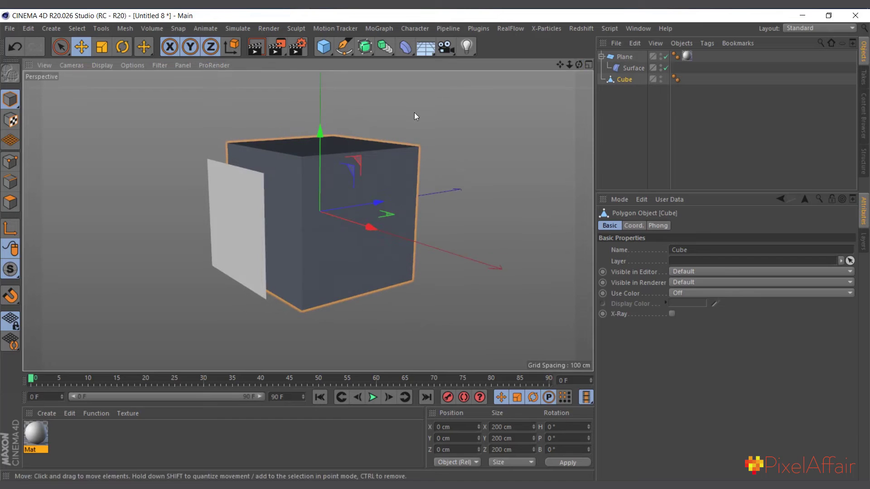
left_click_drag(325, 47, 429, 86)
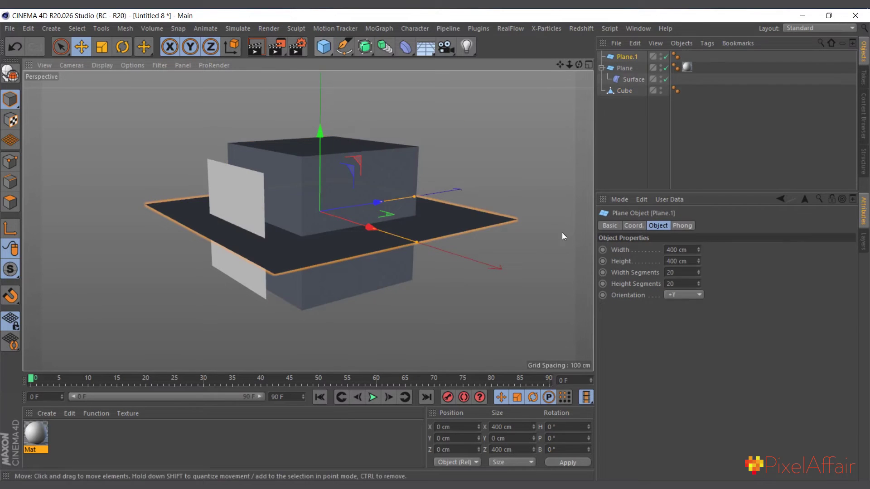
left_click(681, 295)
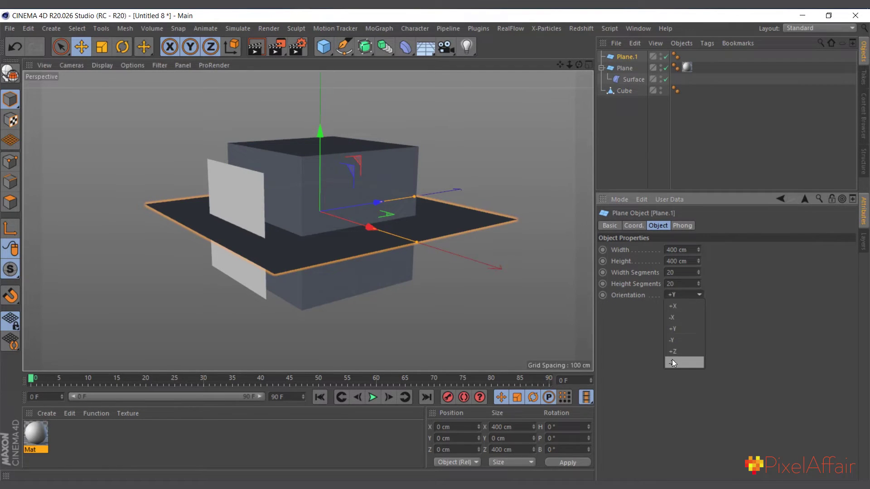
left_click(673, 360)
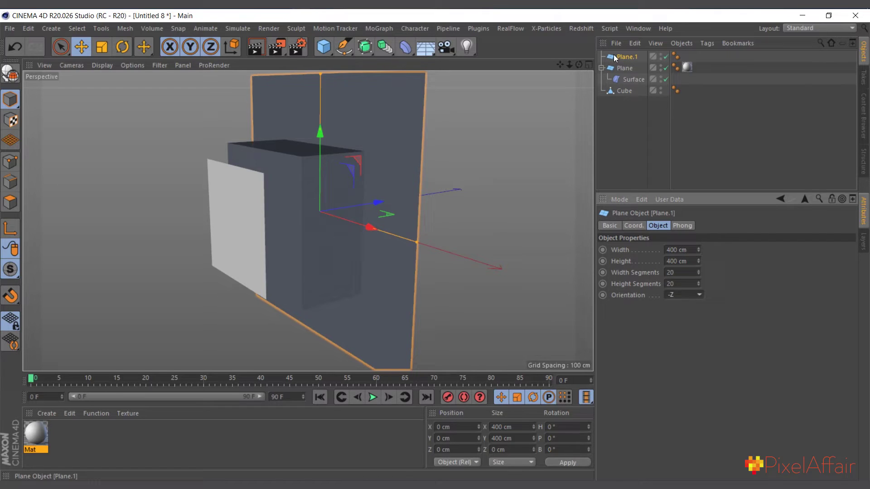
key("c")
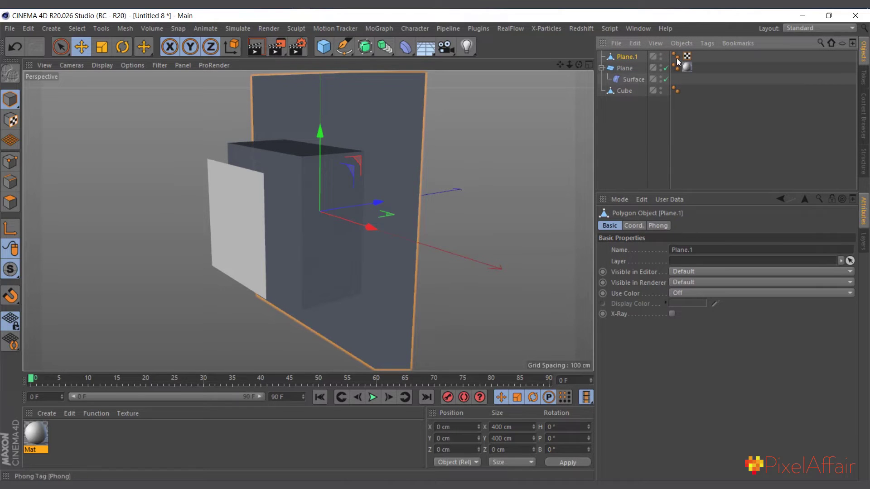
- Copy the helper plane's UVW tag onto the Cube, then delete Plane.1
left_click(687, 58)
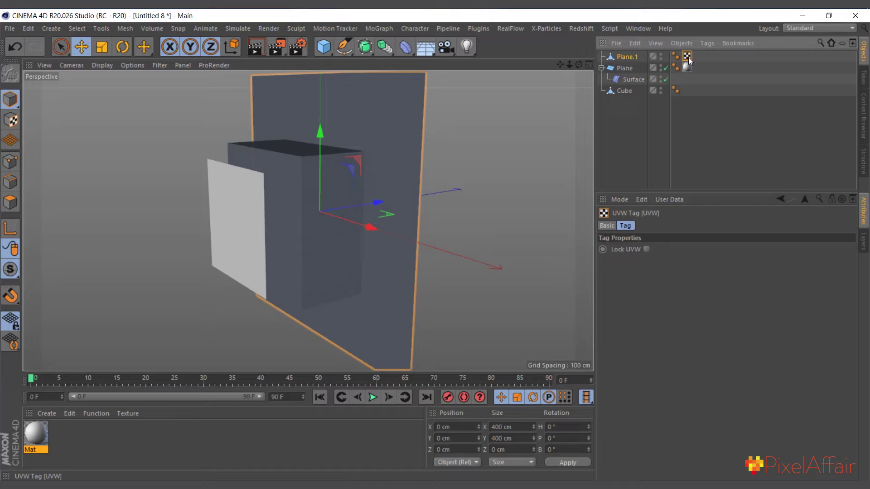
left_click_drag(690, 91, 691, 90)
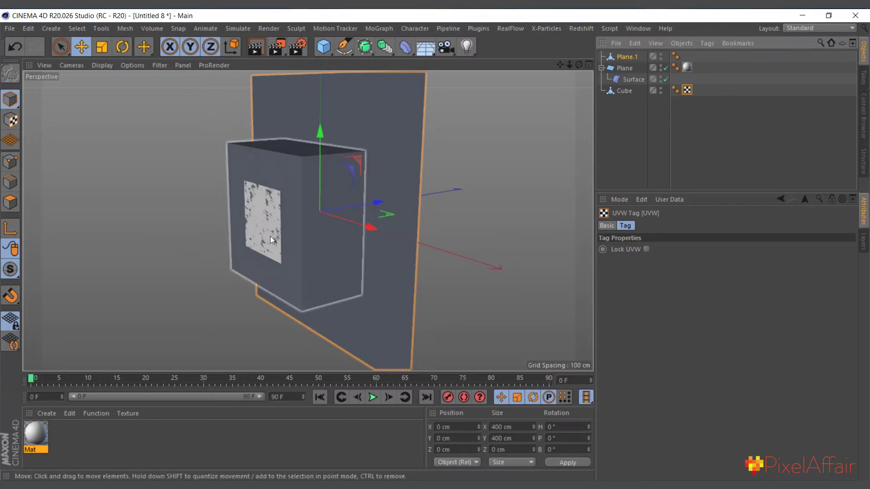
left_click(625, 69)
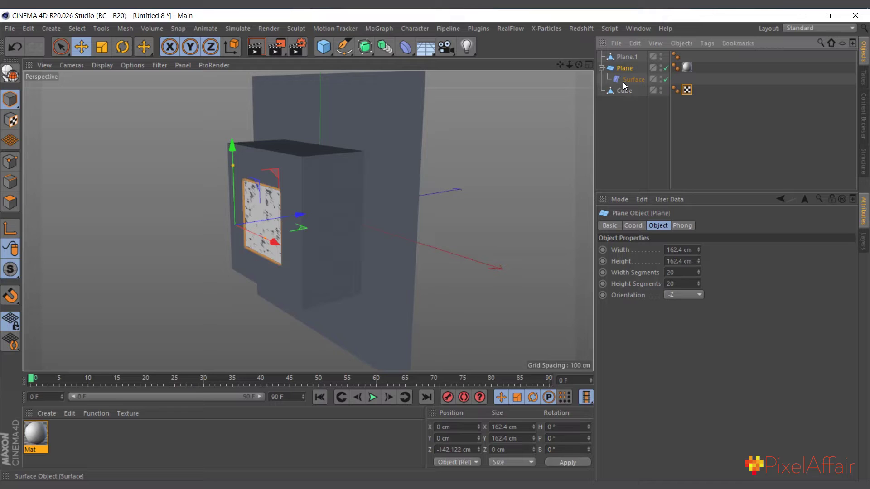
left_click(627, 58)
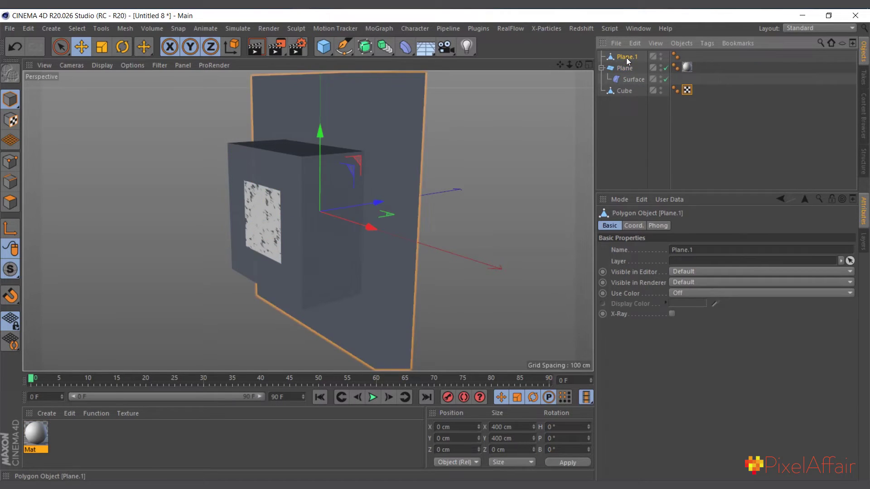
key("Delete")
left_click(623, 80)
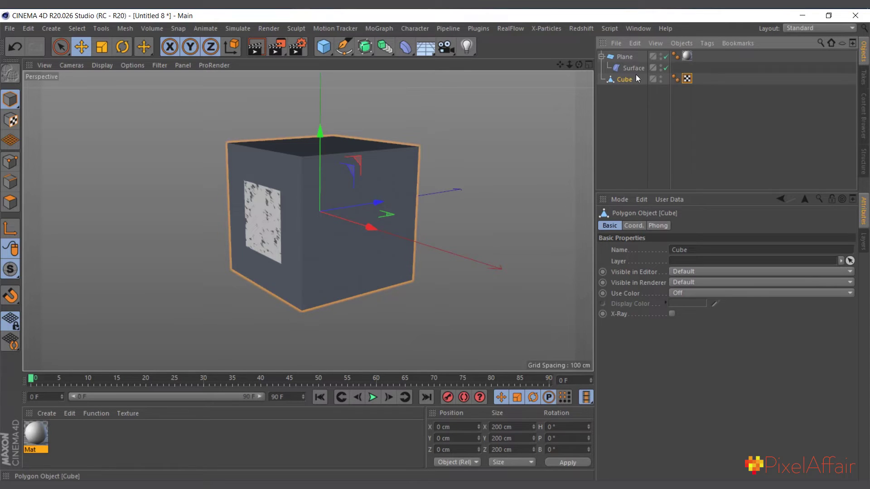
- Add a Displacer deformer nested under the Cube
left_click_drag(387, 226, 411, 243)
key("ctrl+z")
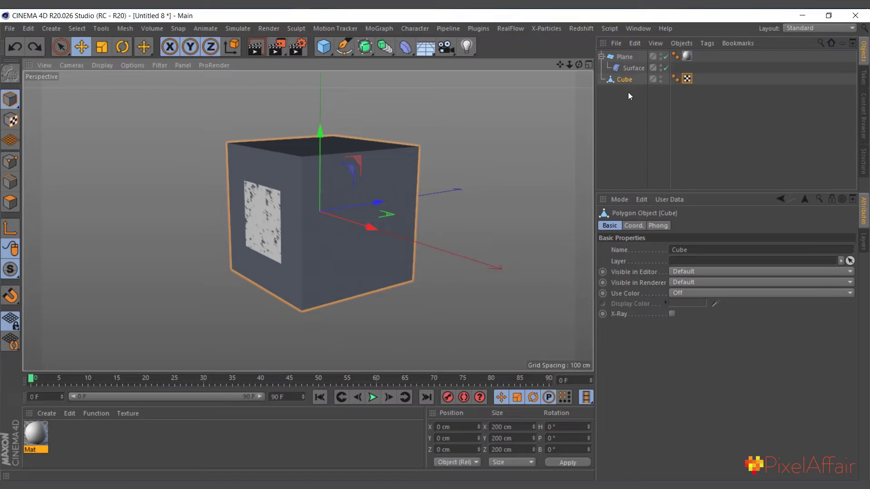
left_click(405, 46)
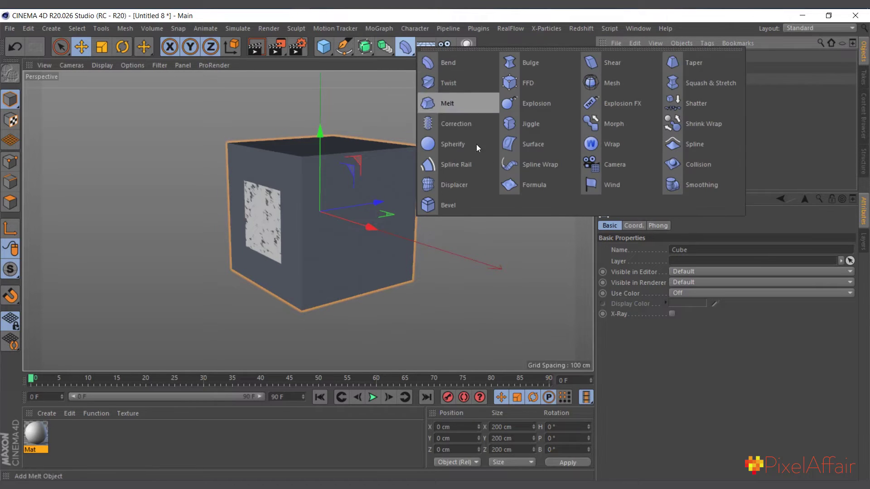
left_click(460, 187)
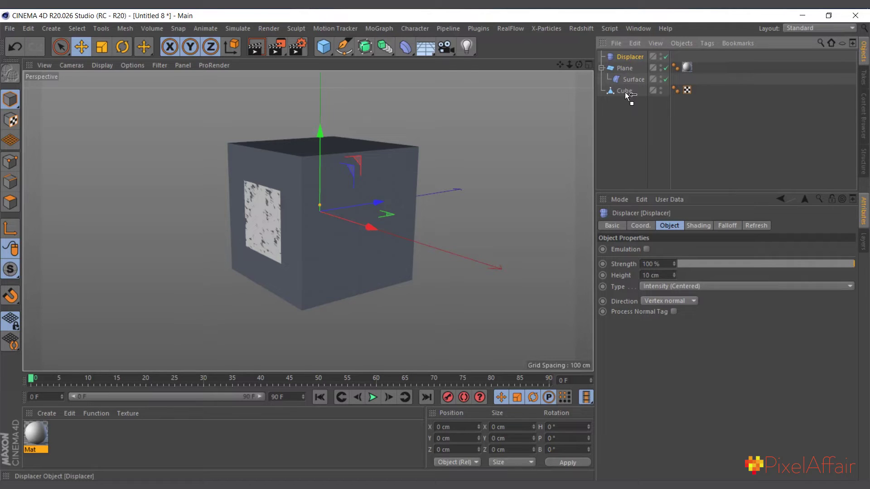
left_click_drag(629, 92, 634, 94)
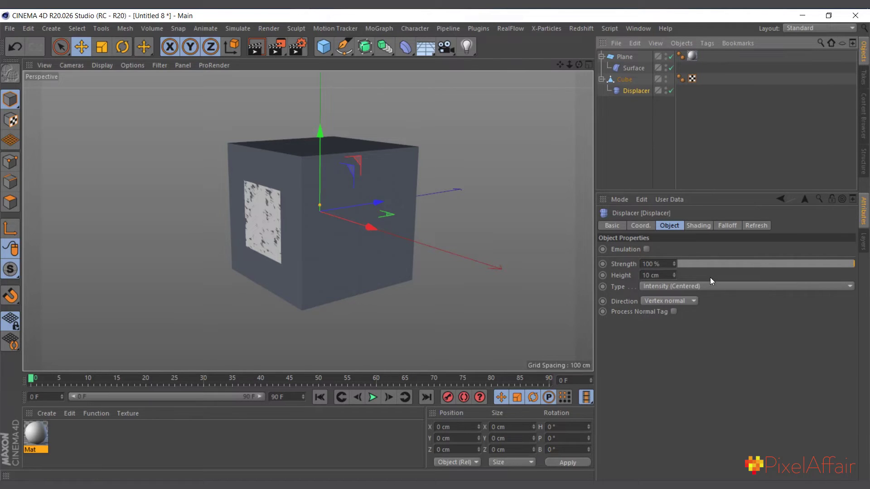
- Drive the Displacer with a Noise shader at 200% Global Scale and Animation Speed 1, then play
left_click(699, 226)
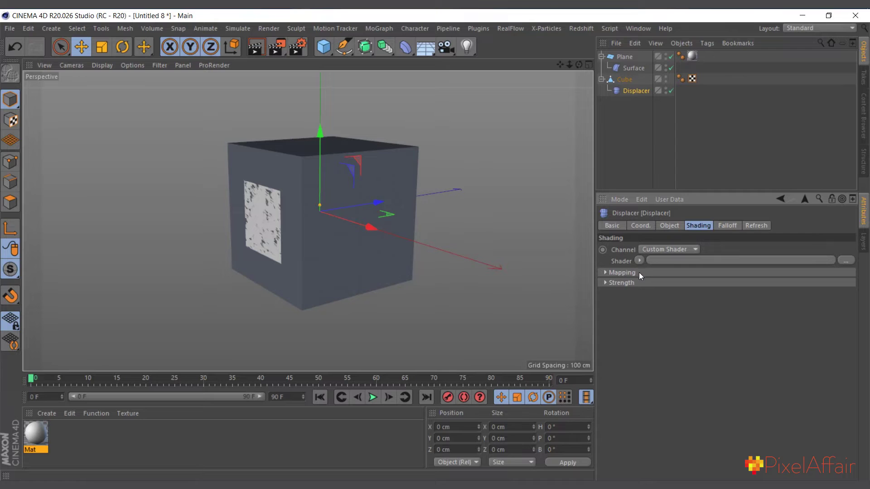
left_click(639, 260)
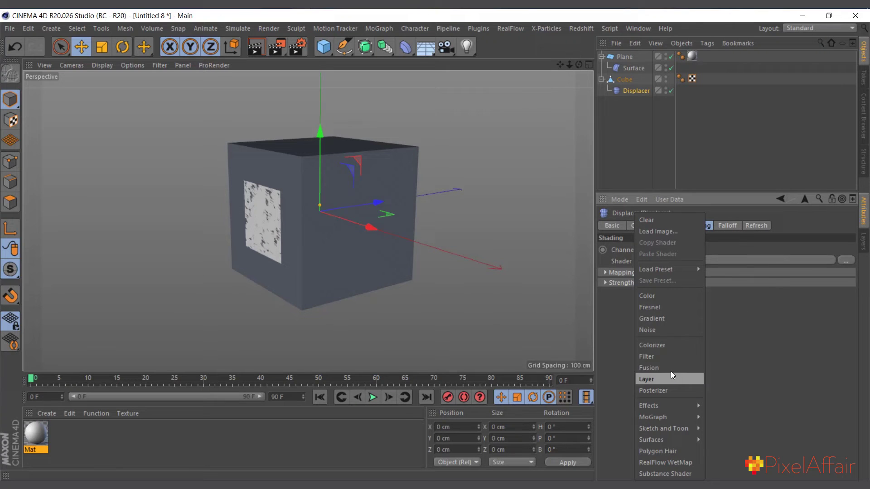
left_click(669, 329)
scroll(278, 218, "up", 3)
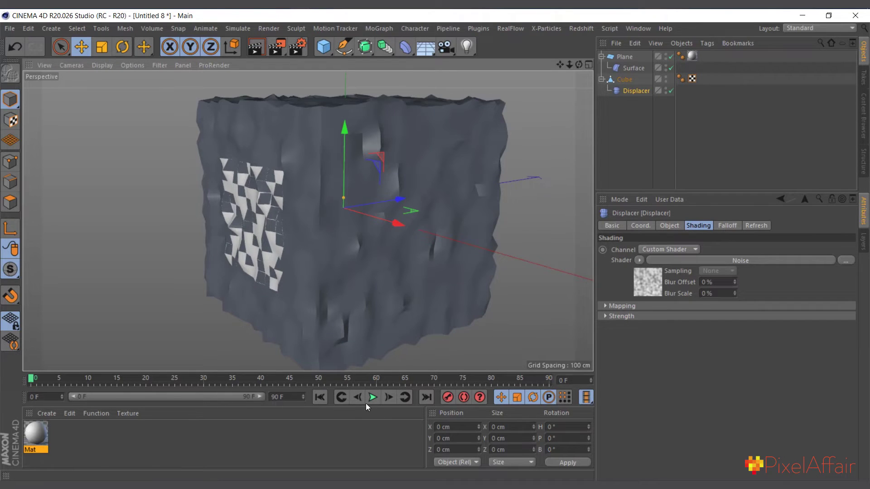
left_click(651, 281)
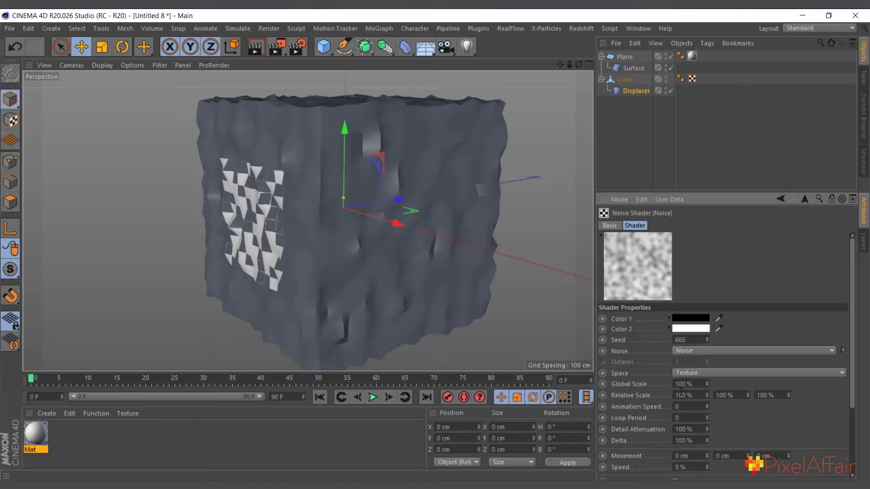
left_click(678, 385)
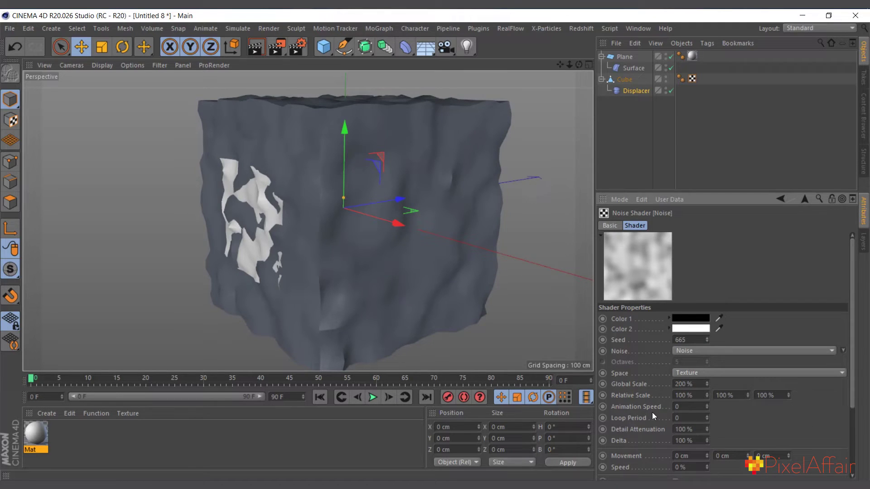
double_click(697, 405)
type("1")
key("Return")
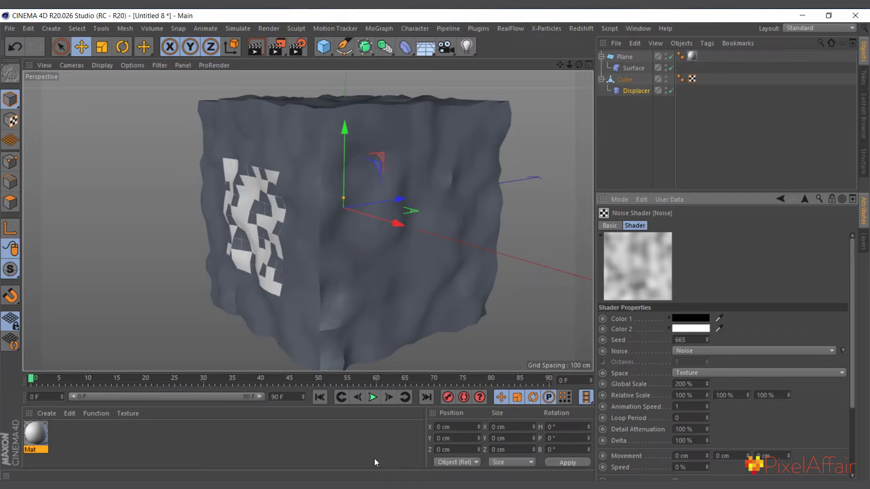
left_click(373, 397)
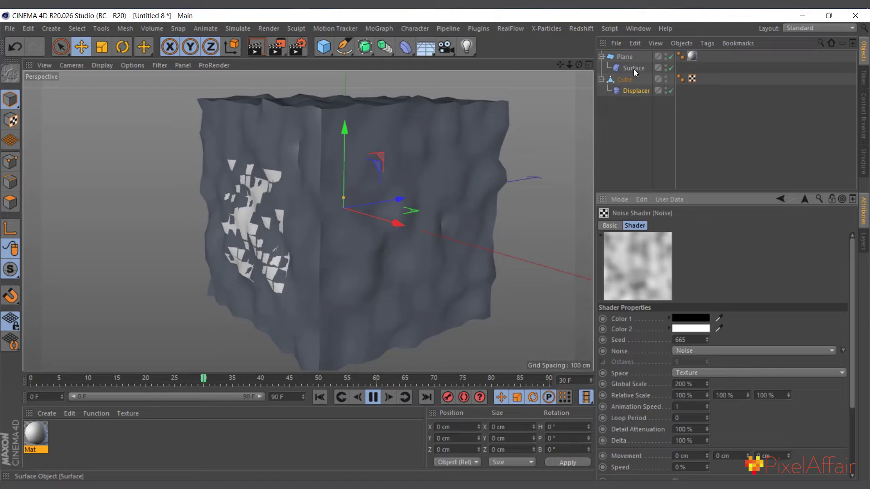
- Stop playback, rewind to frame 0, and disable the Cube's Displacer
left_click(601, 79)
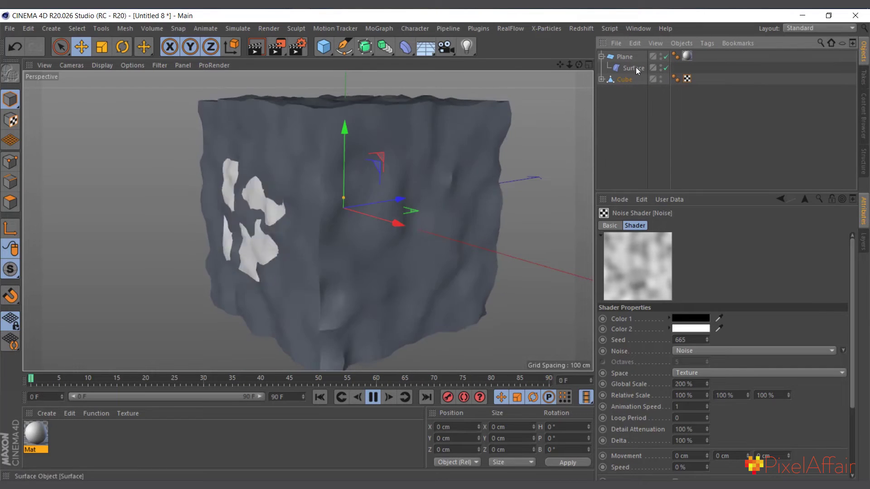
left_click(373, 398)
left_click(321, 397)
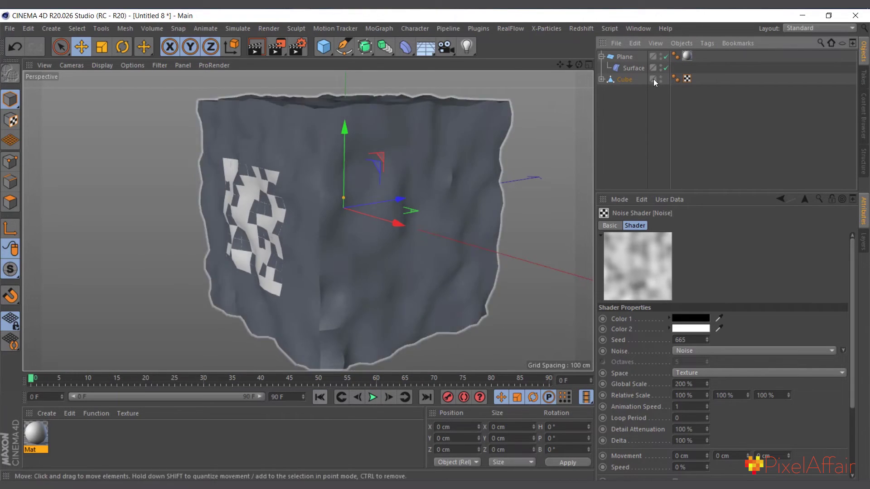
left_click(602, 79)
left_click(628, 91)
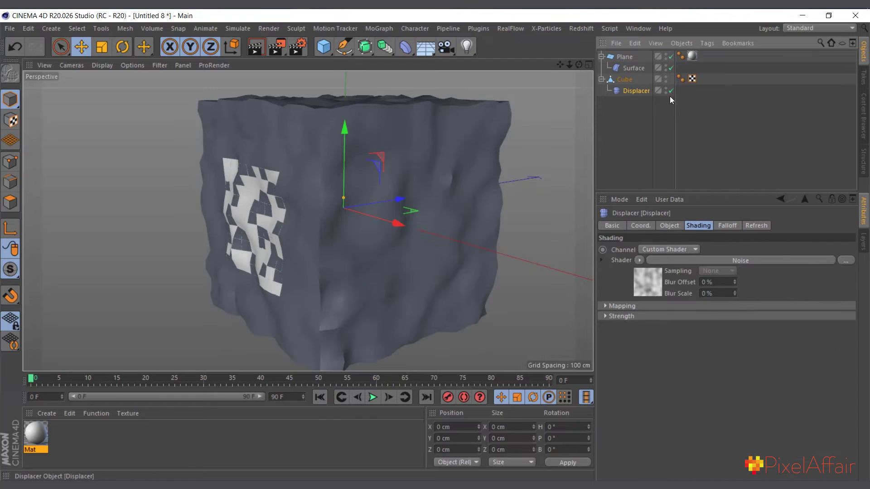
left_click(670, 90)
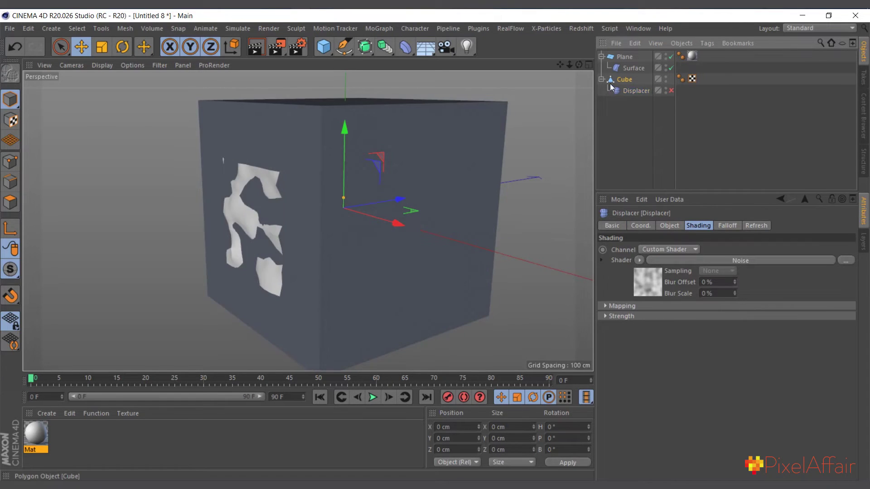
- Add a Cloth simulation tag to the Cube via Simulation Tags
left_click(256, 108)
right_click(623, 132)
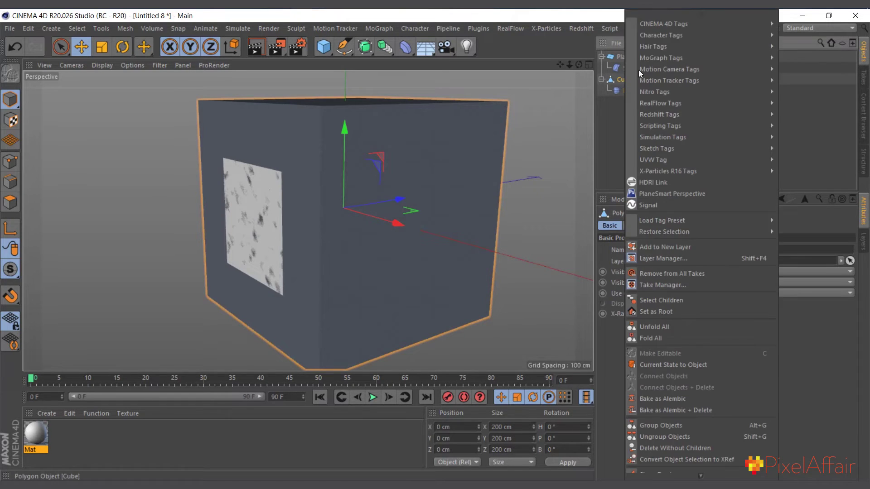
mouse_move(688, 138)
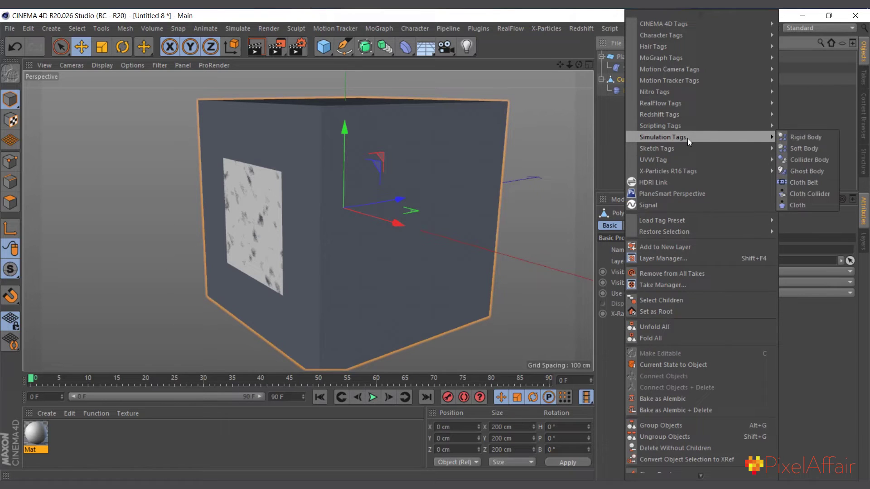
left_click(799, 206)
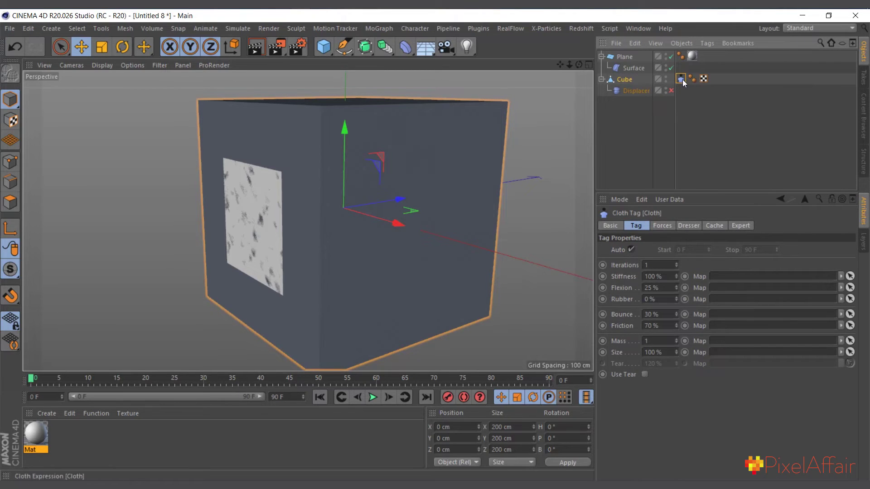
left_click(615, 80)
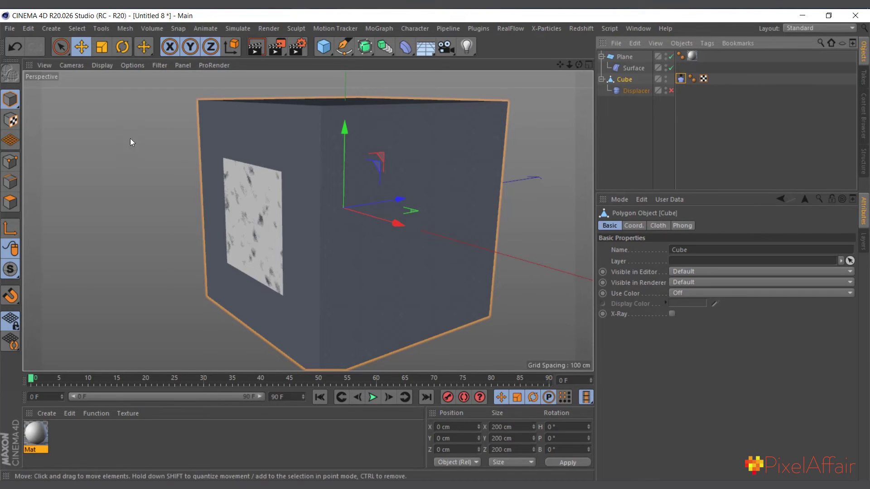
- In Points mode, select the Cube's four top corner points
left_click(10, 162)
left_click(319, 108)
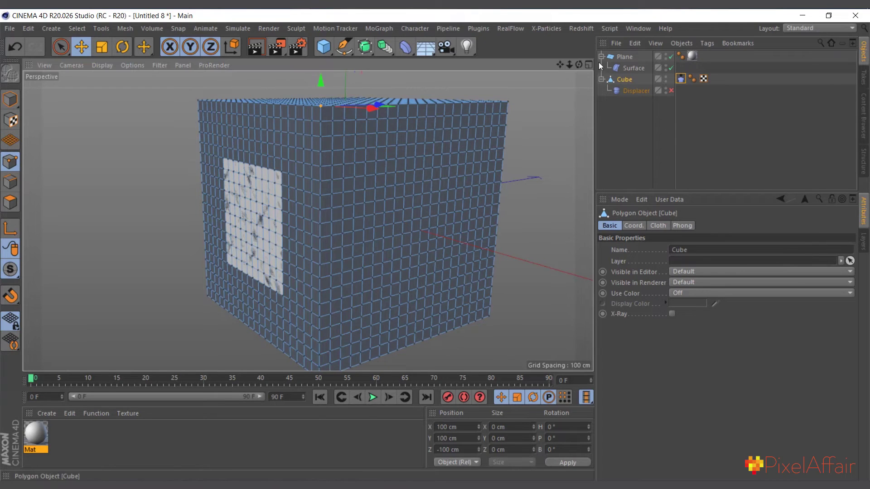
left_click_drag(579, 64, 571, 81)
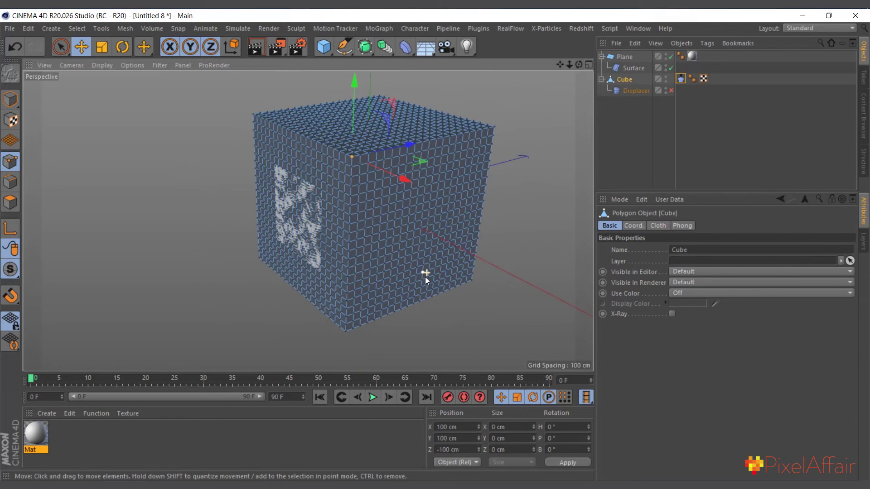
left_click(254, 114, "shift")
left_click(494, 127, "shift")
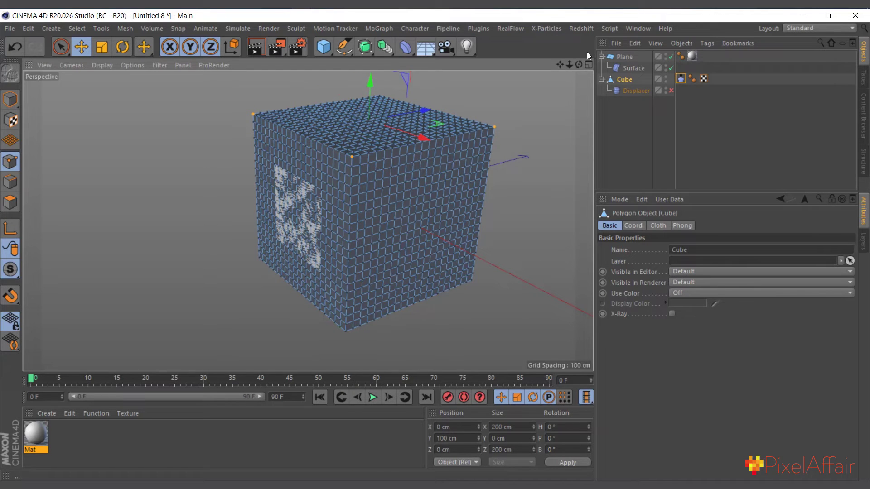
left_click_drag(560, 65, 562, 131)
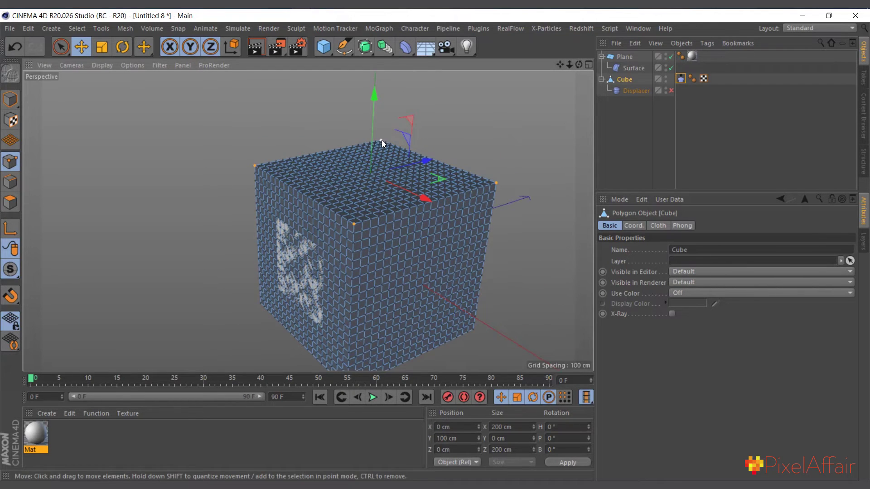
left_click_drag(580, 65, 583, 36)
scroll(360, 184, "down", 5)
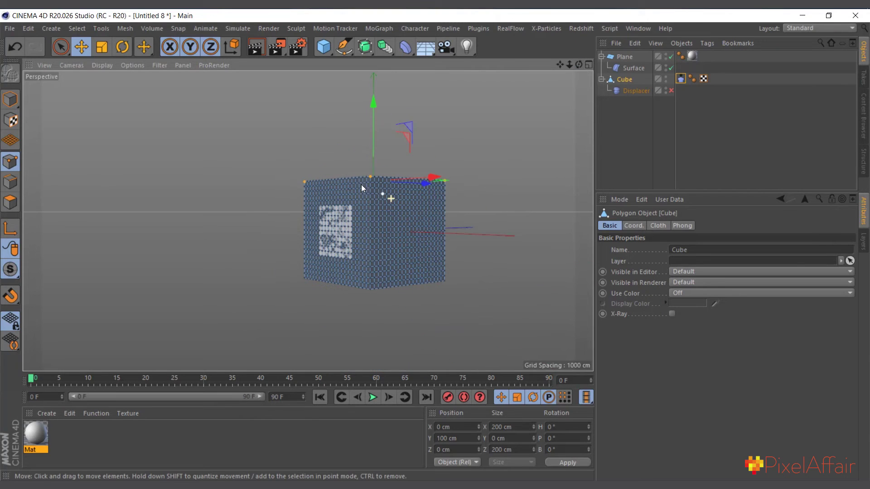
scroll(435, 295, "up", 2)
- Set the selected corners as Fix Points in the Cloth tag's Dresser, then play and pause near frame 43
left_click(680, 79)
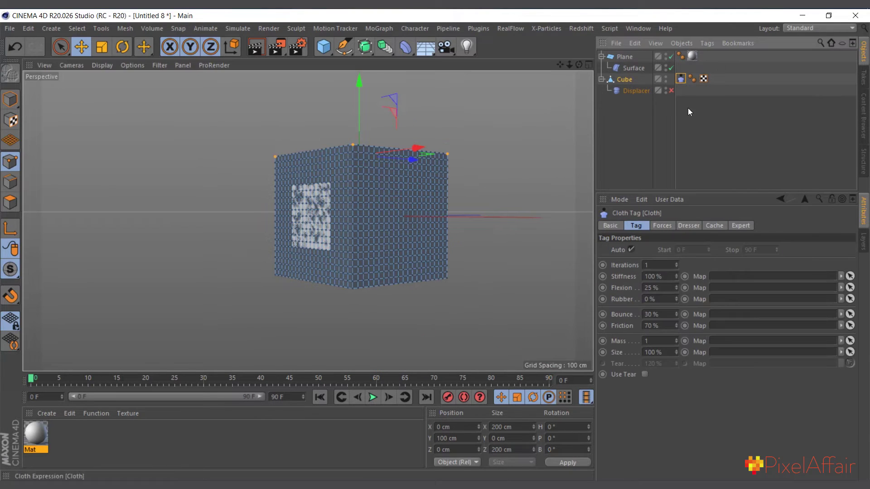
left_click(687, 226)
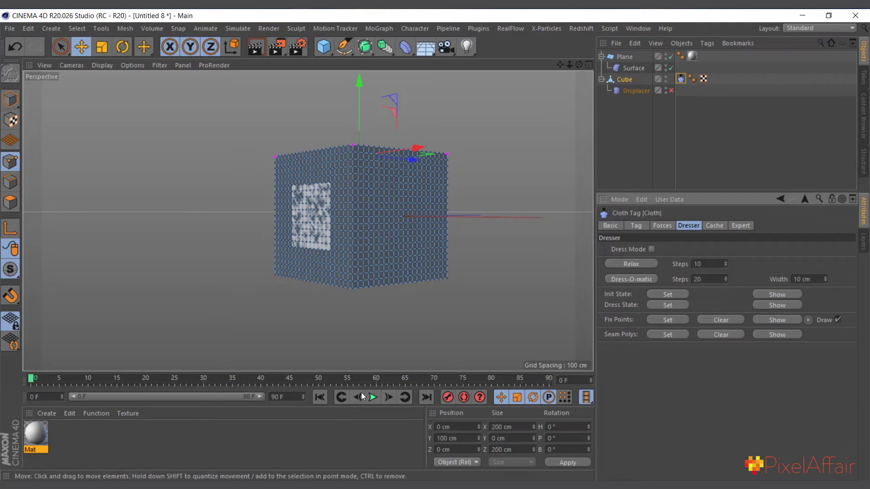
left_click(376, 397)
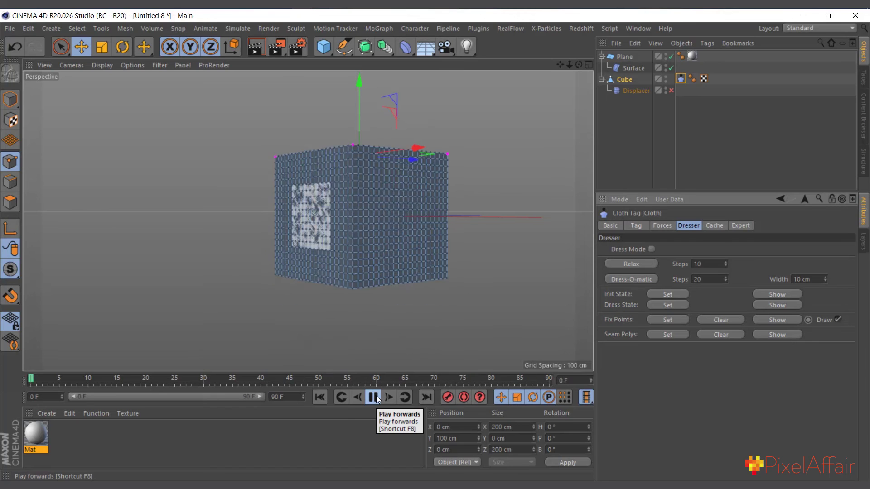
left_click(375, 398)
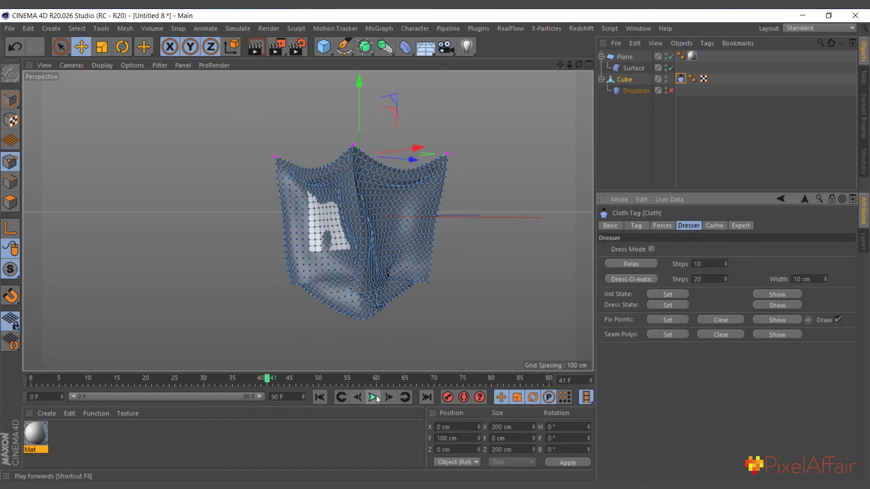
left_click(319, 398)
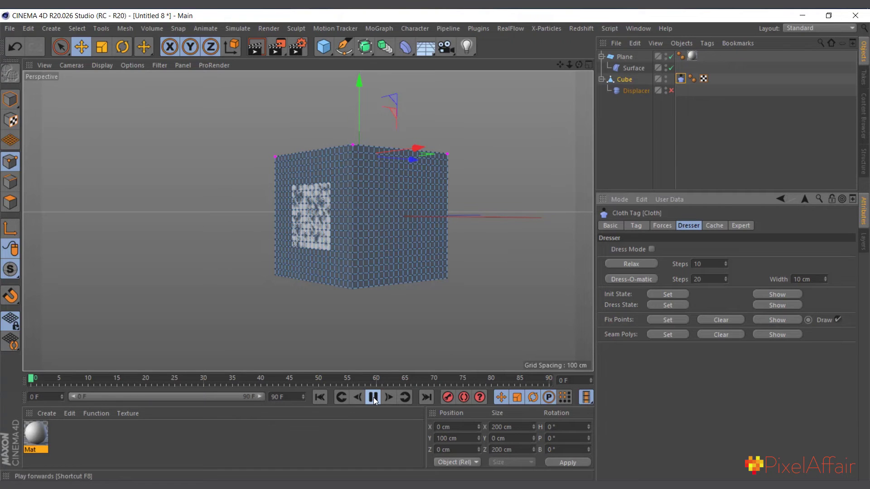
left_click(374, 397)
left_click(373, 398)
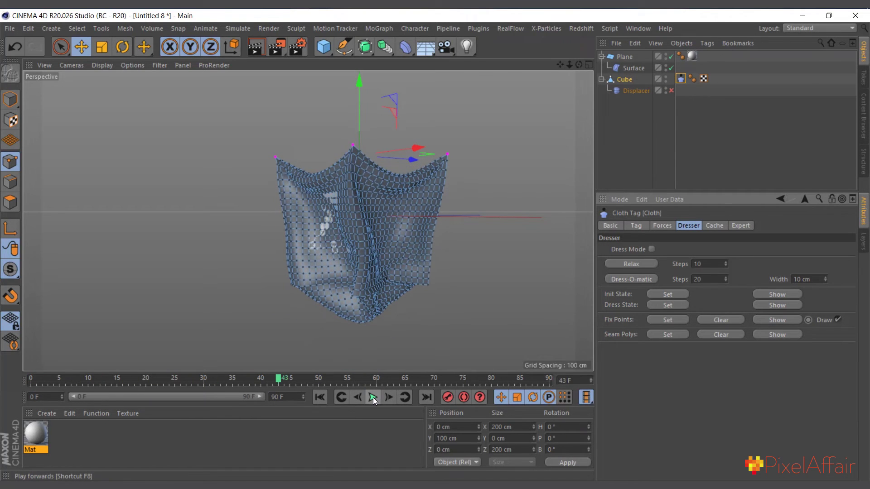
left_click(624, 79)
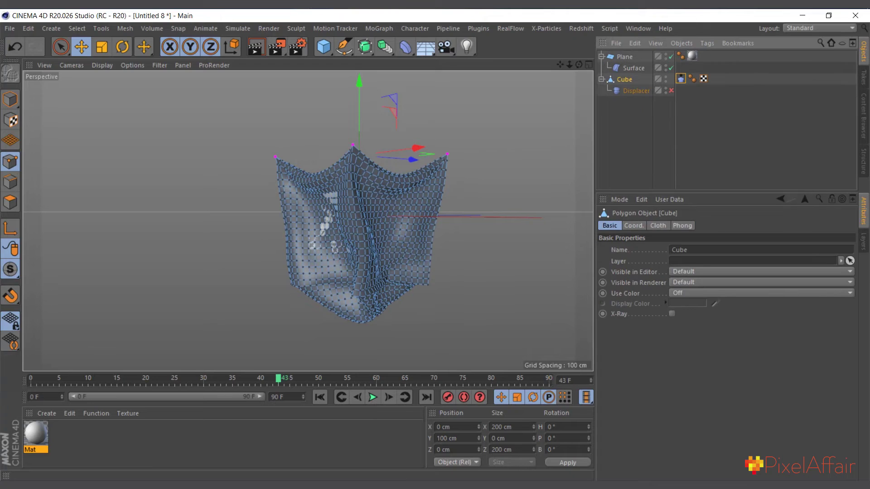
- Wrap the Plane in a Cloth Surface with a Thickness of -8 cm
left_click(625, 57)
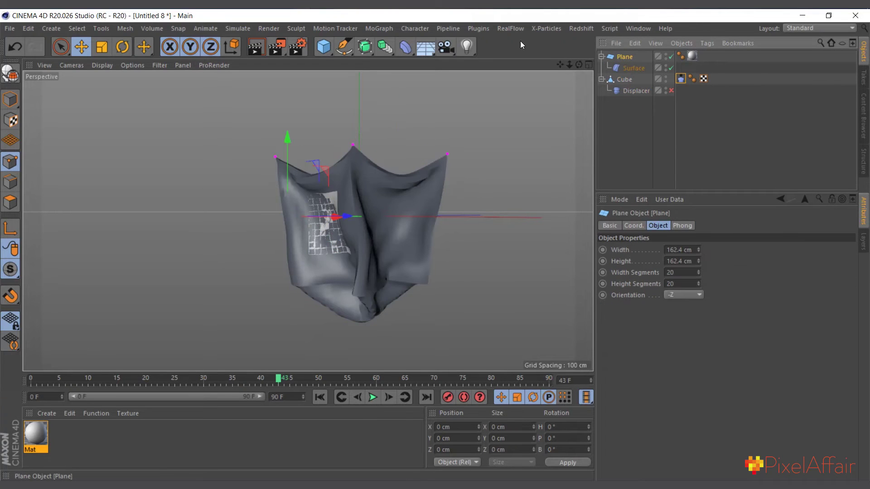
left_click(364, 47)
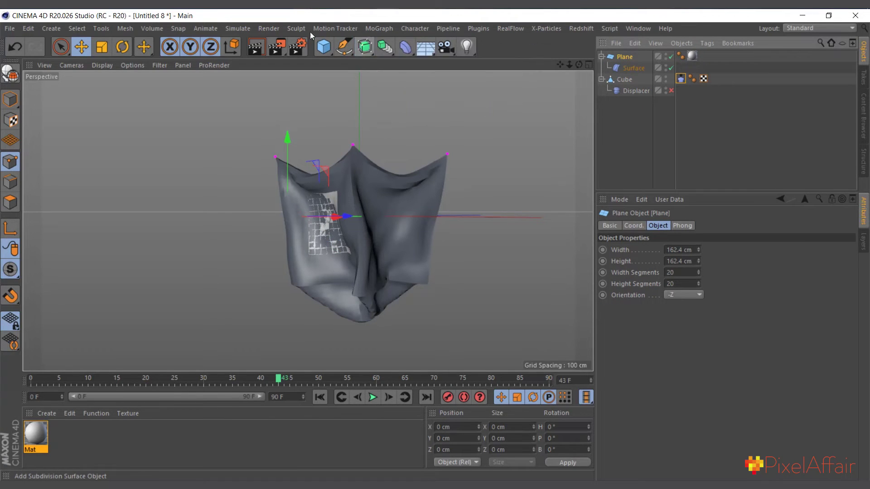
left_click(245, 29)
mouse_move(251, 44)
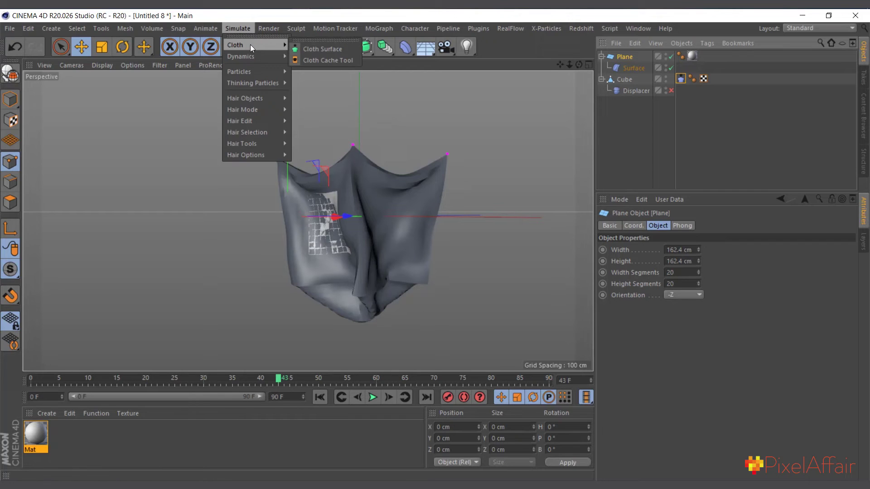
left_click(361, 51, "alt")
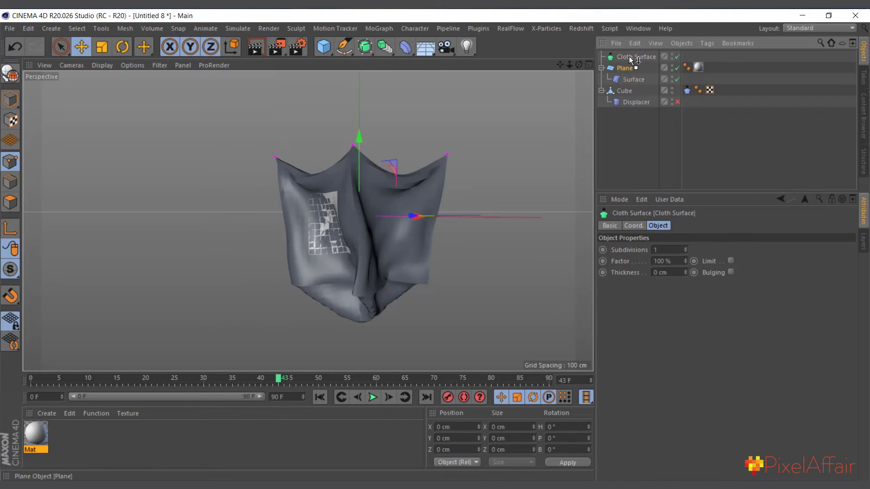
left_click(630, 55)
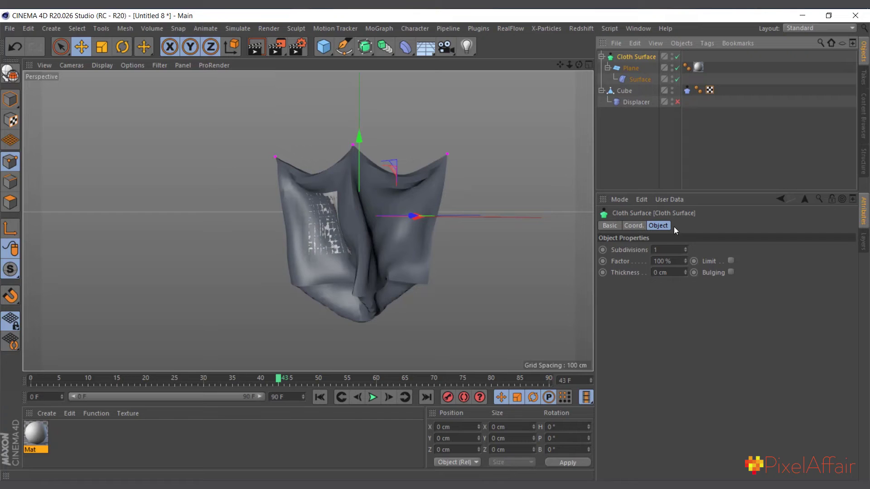
left_click_drag(686, 272, 685, 275)
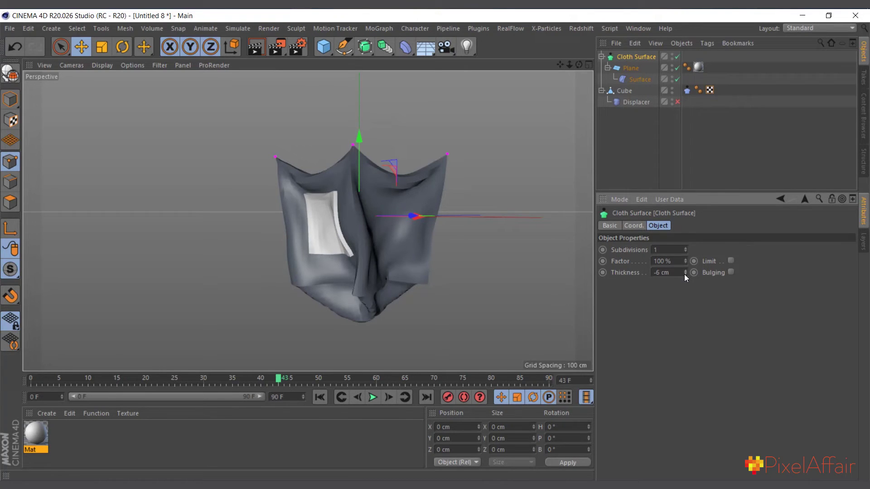
left_click(685, 274)
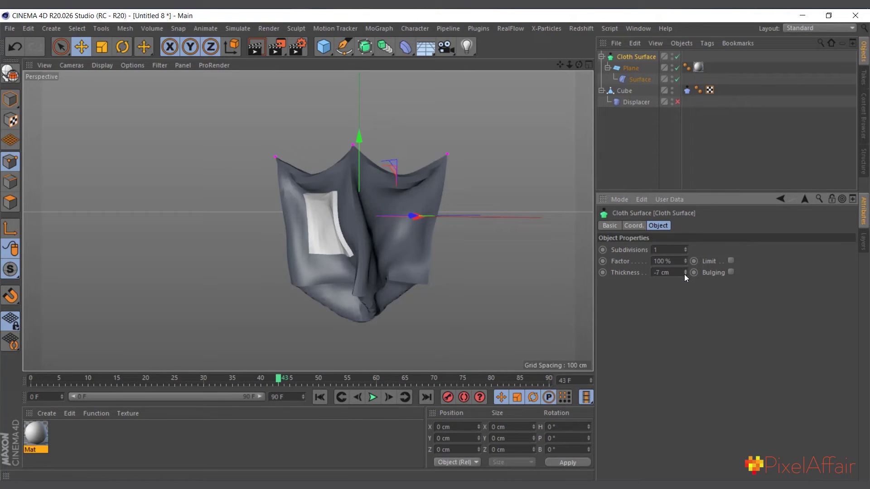
- Replay the simulation from frame 0, stop at frame 54, and rewind
left_click(319, 398)
left_click(372, 397)
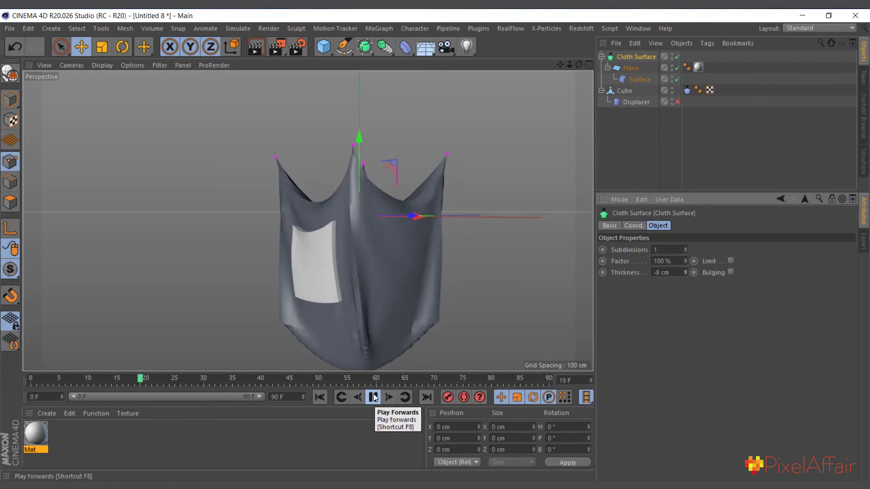
left_click(373, 398)
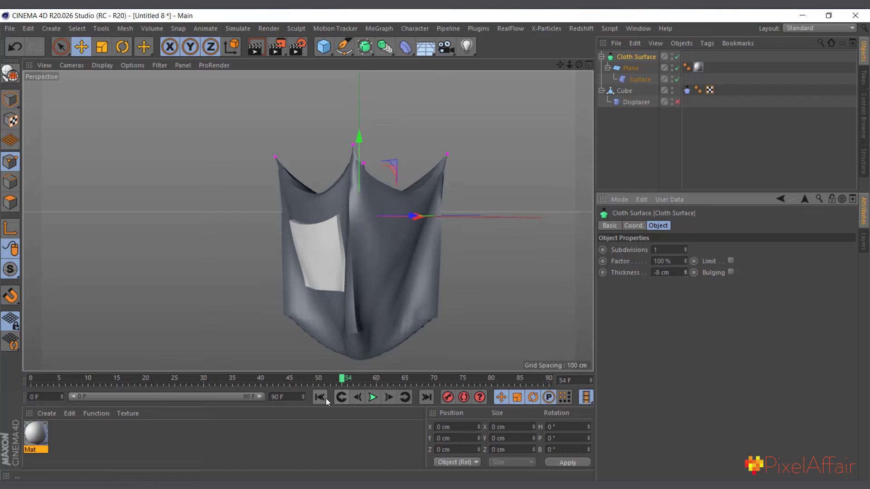
left_click(320, 397)
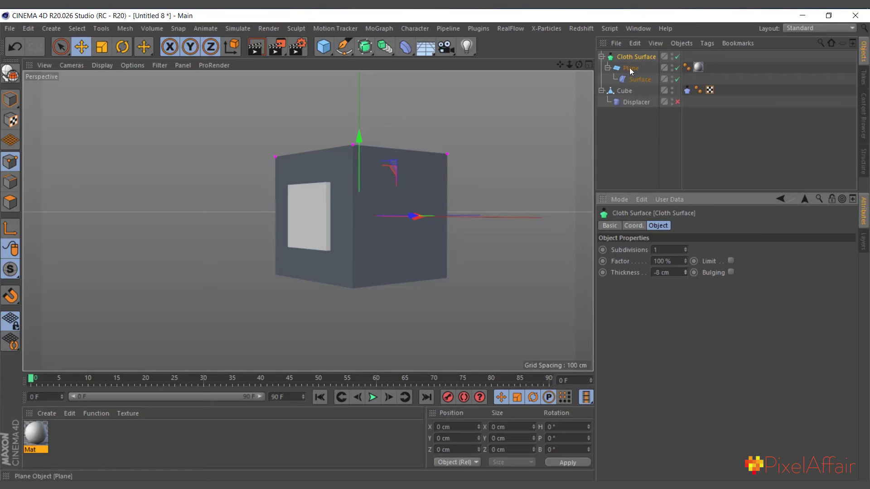
- Disable the Cloth Surface and switch the Surface deformer Type to Projection
left_click(635, 78)
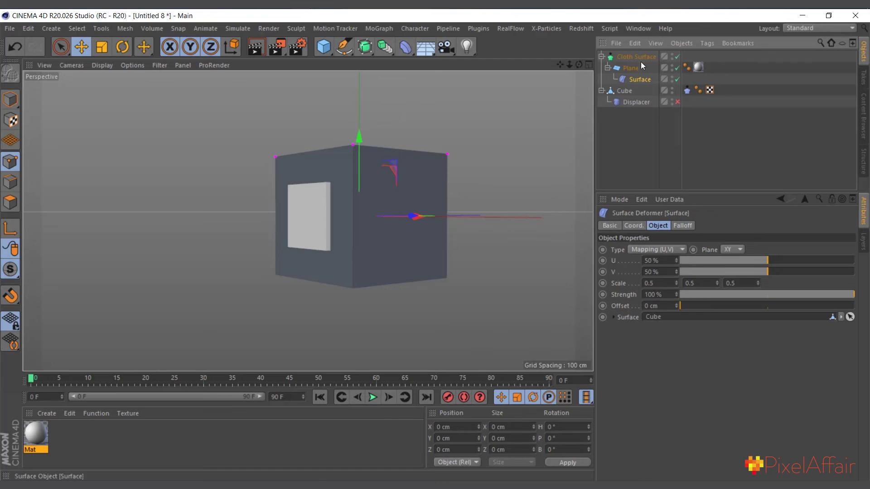
left_click(678, 56)
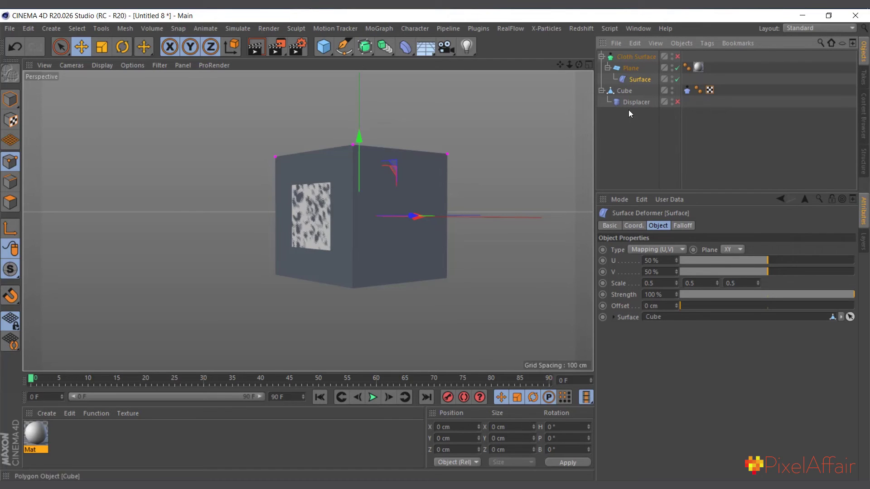
left_click(661, 251)
left_click(657, 262)
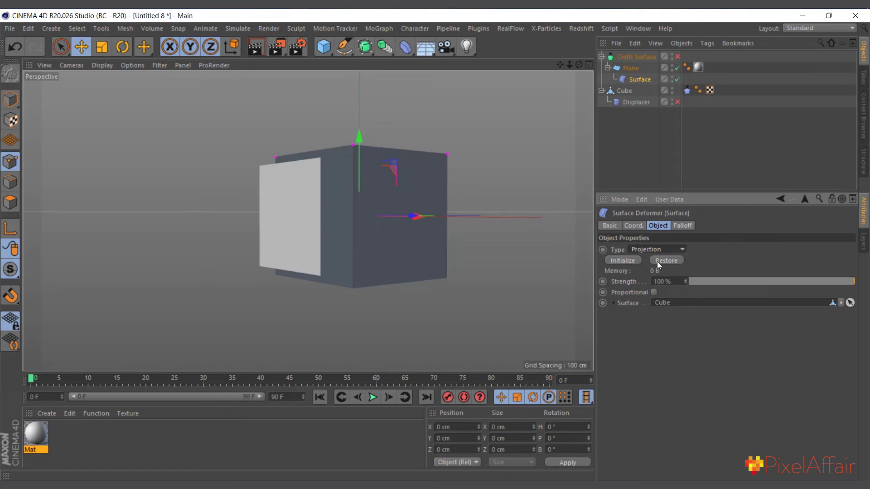
- Slide the Plane along X against the Cube's side and Initialize the Surface deformer
left_click_drag(578, 66, 548, 84)
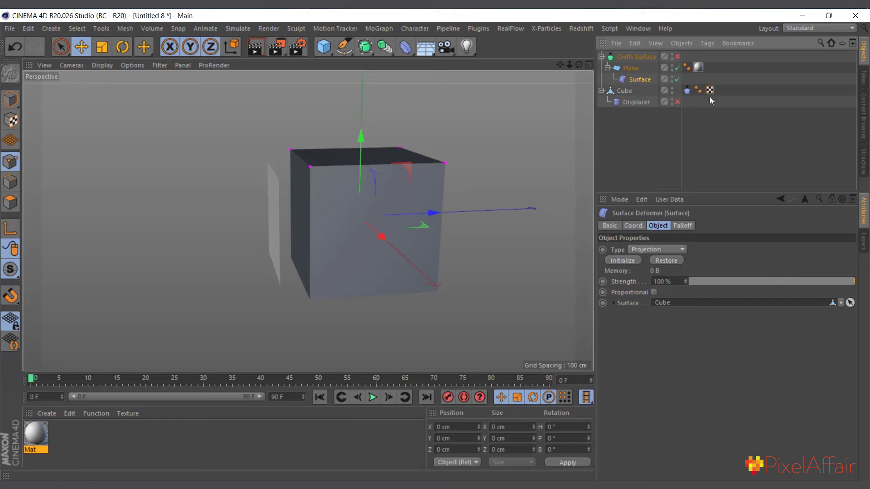
left_click(631, 69)
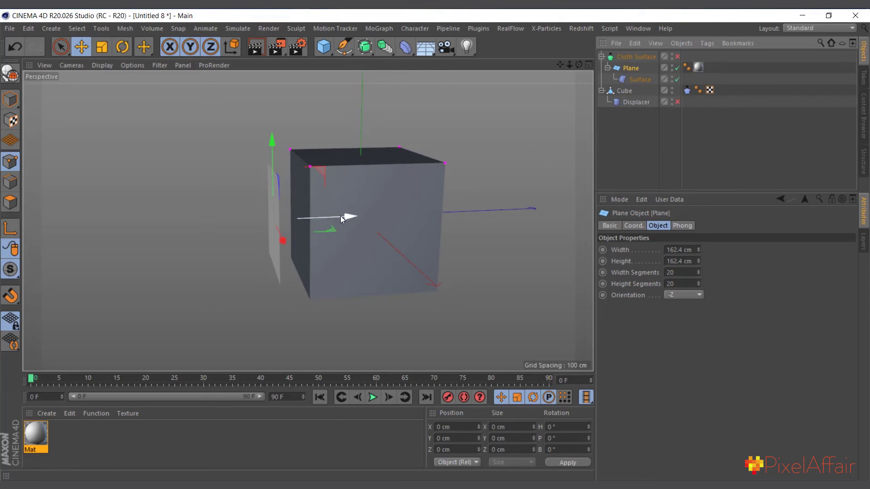
left_click_drag(341, 215, 363, 214)
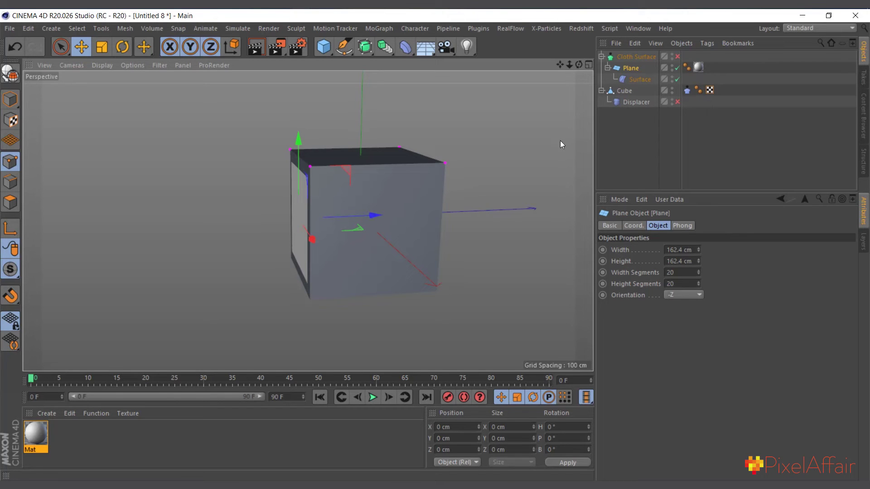
left_click(634, 79)
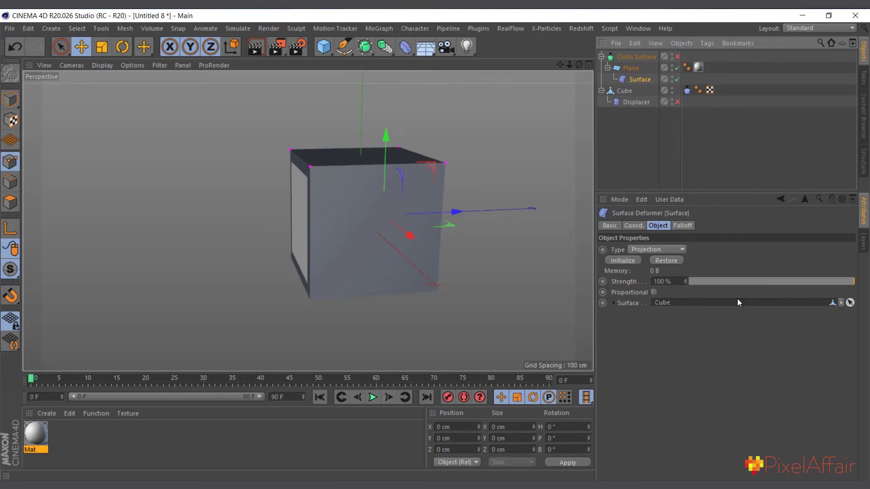
left_click(628, 261)
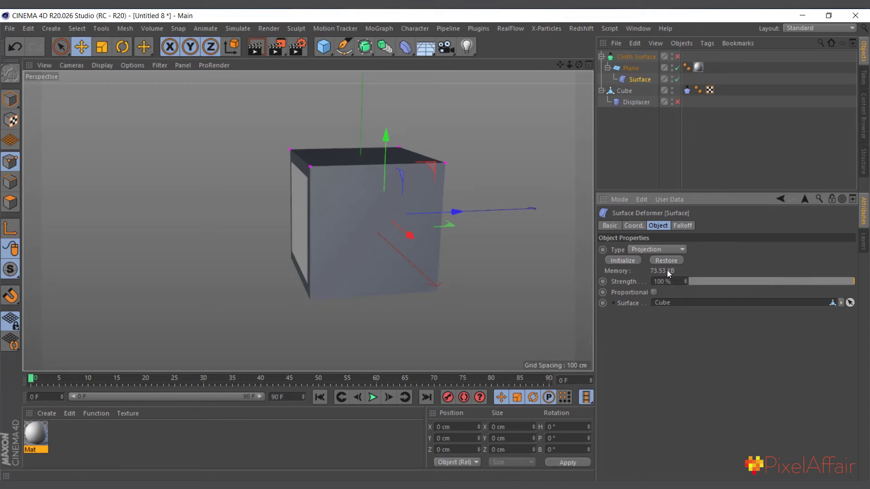
- Play the simulation twice to watch the plane follow, rewinding to frame 0 each time
left_click(372, 397)
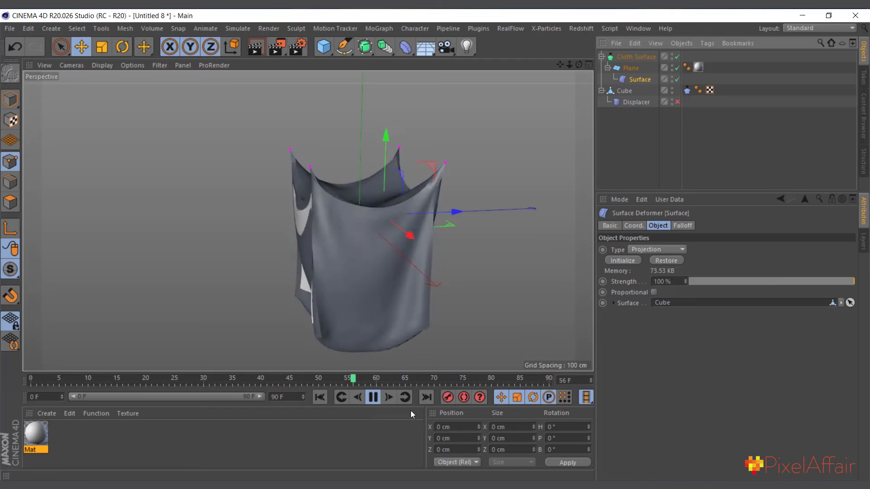
left_click(373, 397)
left_click(320, 398)
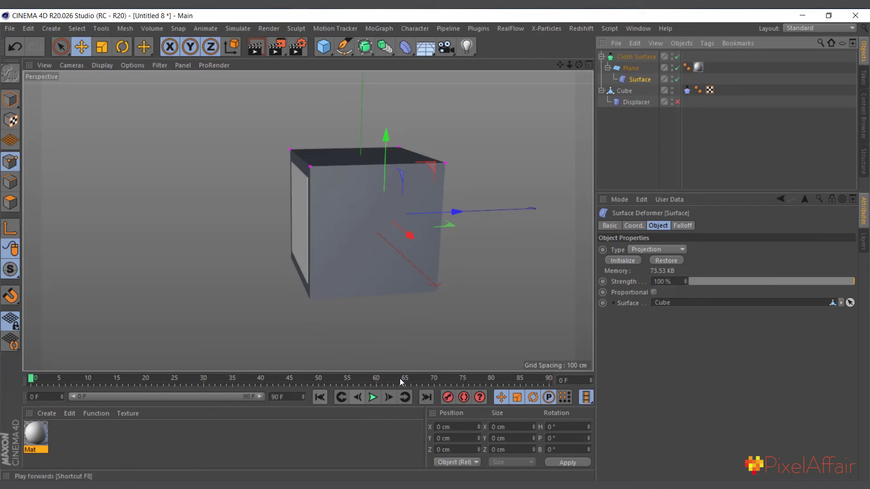
left_click(373, 398)
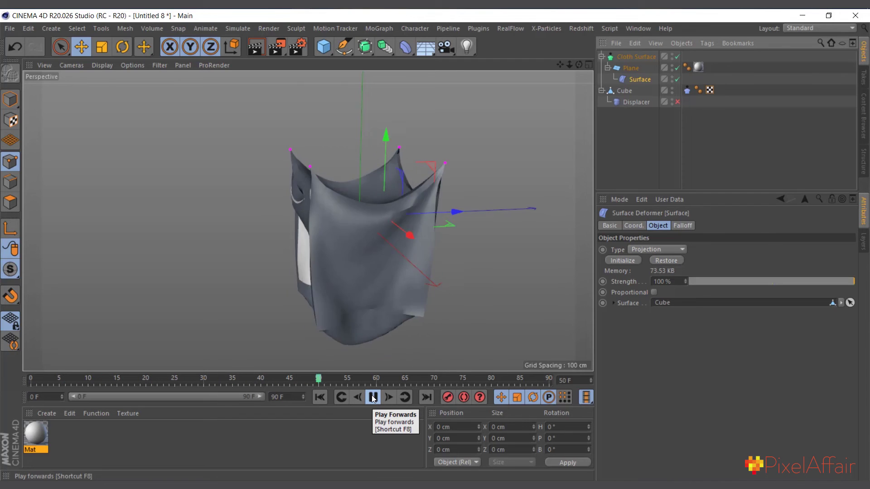
left_click(373, 398)
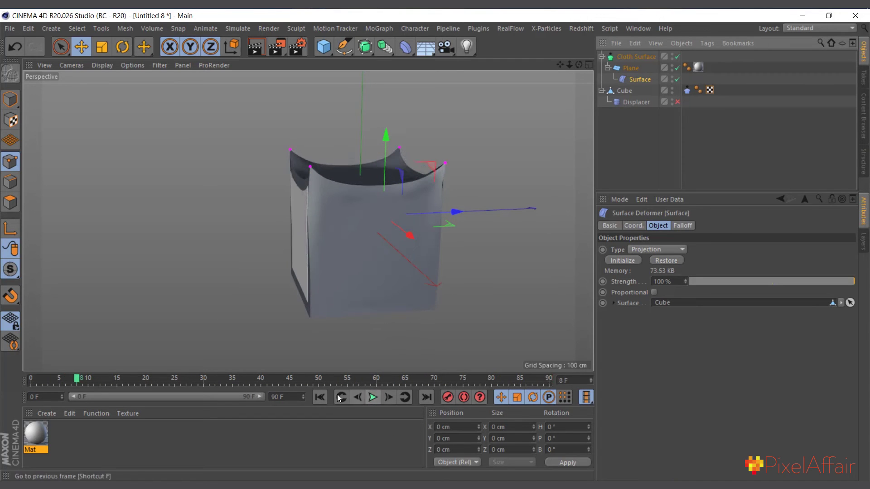
left_click(320, 398)
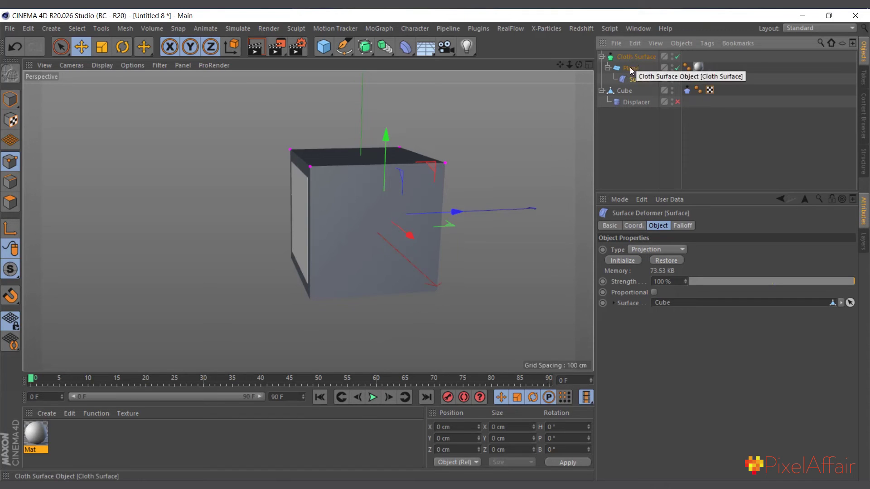
- Set the Cloth Surface Thickness to 8 cm, replay the simulation, and rewind to frame 0
left_click(635, 57)
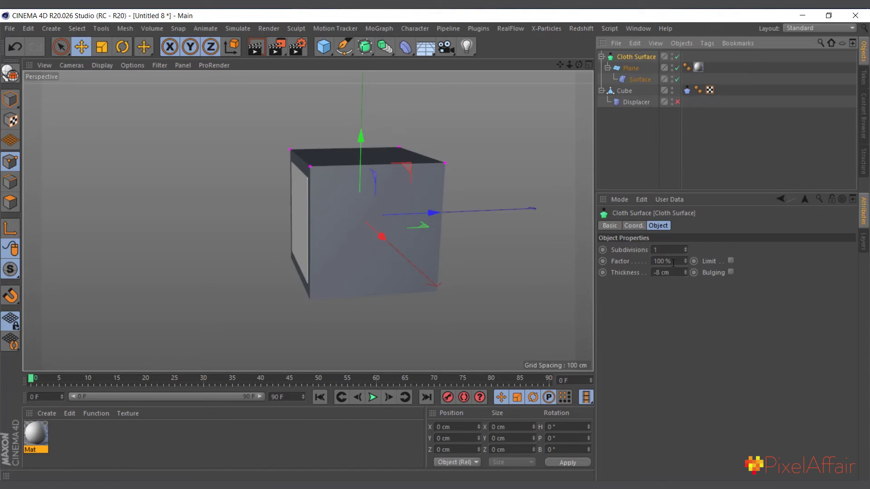
double_click(657, 274)
type("8")
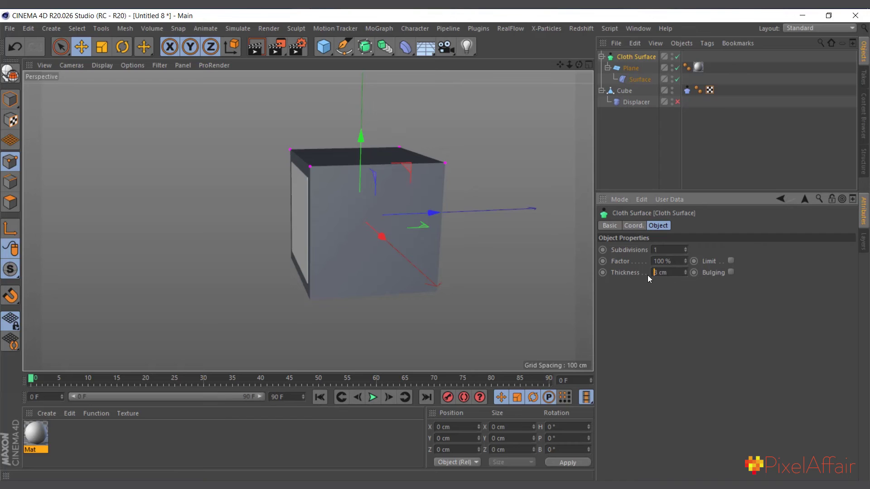
key("Return")
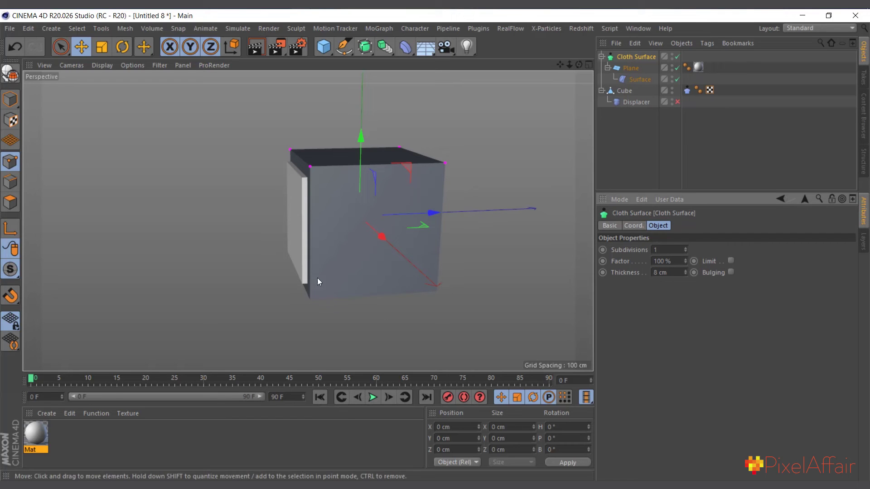
left_click(374, 398)
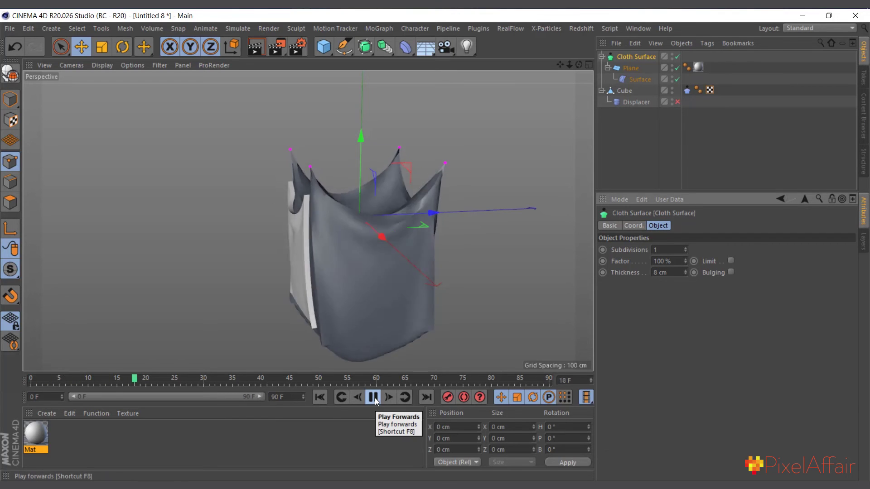
left_click(373, 398)
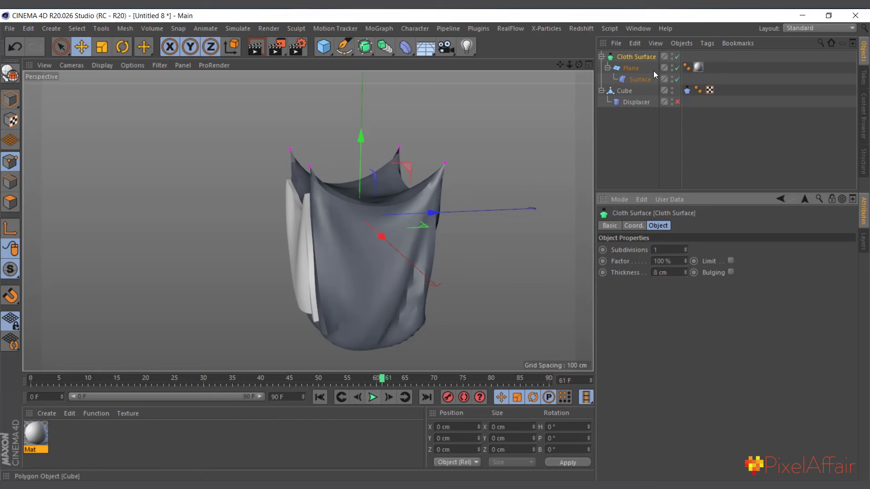
left_click(320, 397)
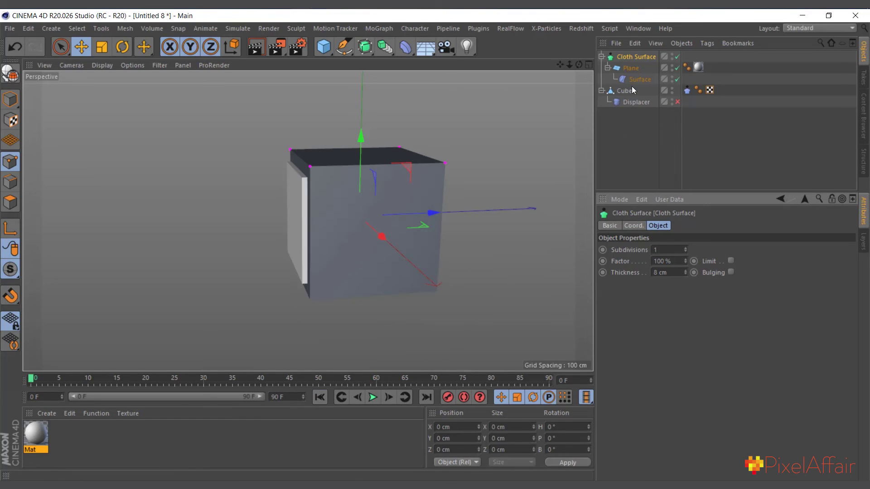
- Set the Surface deformer Type to Mapping (U,V), keeping U and V at 50% on the XY plane
left_click(631, 80)
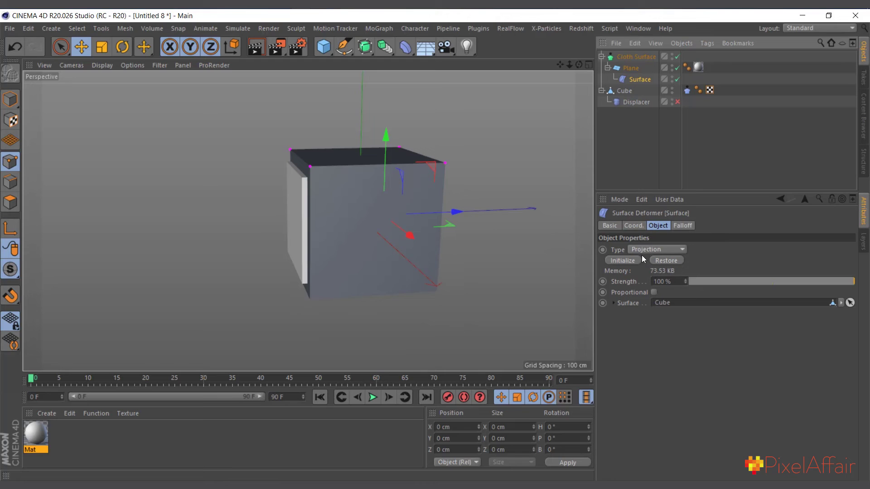
left_click(653, 250)
left_click(650, 272)
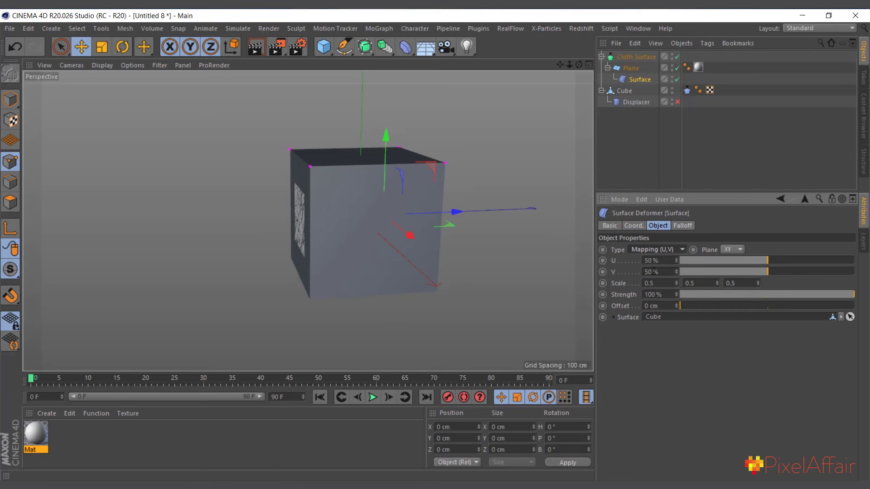
left_click(662, 251)
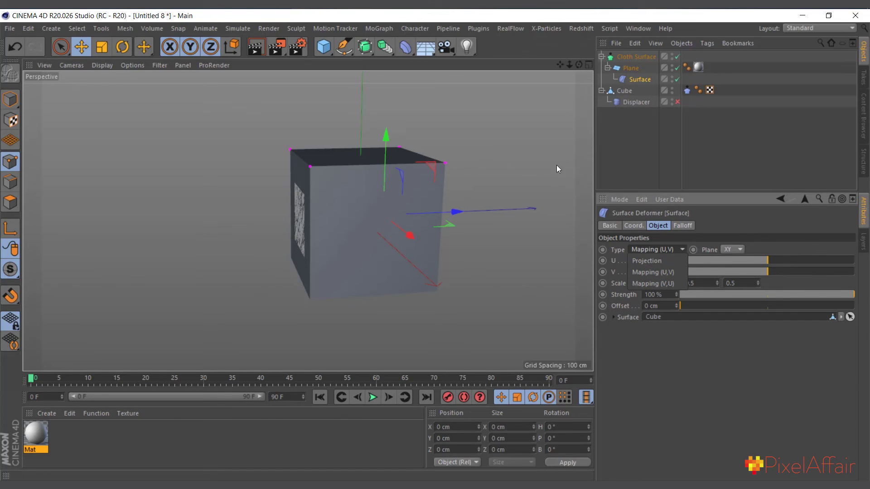
left_click(732, 251)
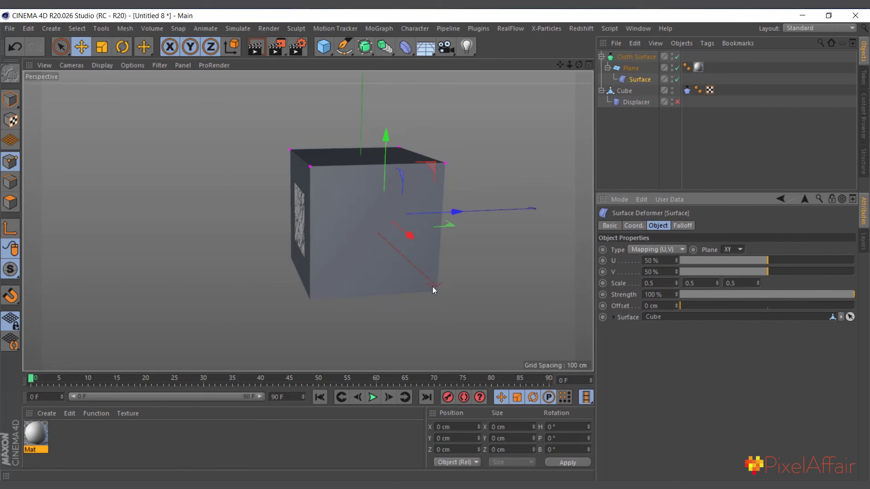
- Set the Surface deformer Scale to 0.73, 0.83 and 0.91 to stretch the patch across the cube face
left_click_drag(433, 290, 317, 216, "alt")
left_click_drag(580, 63, 636, 58)
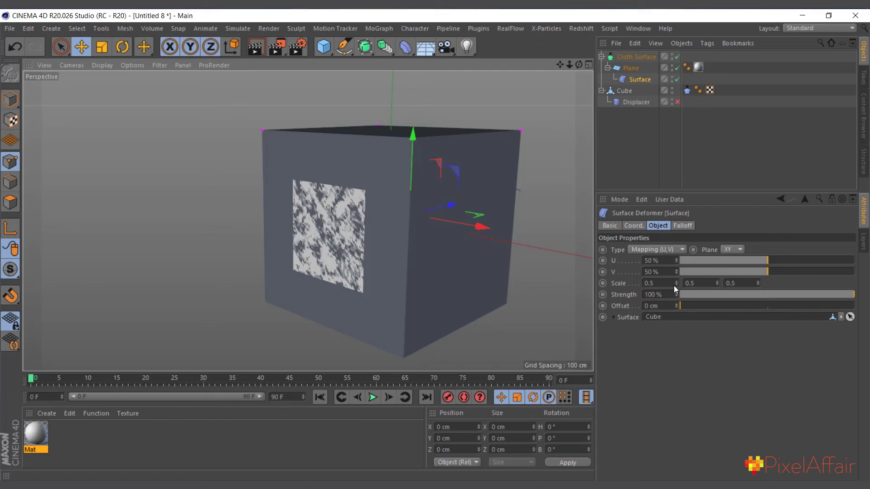
left_click_drag(678, 281, 673, 270)
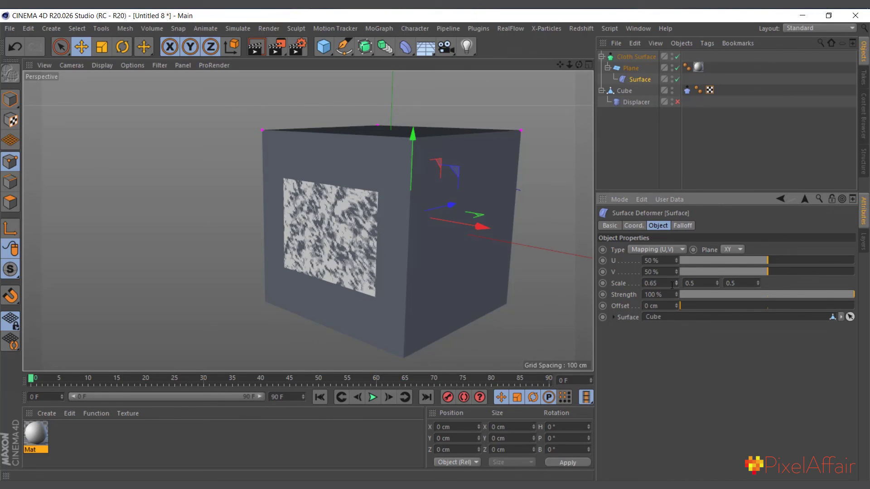
key("ctrl+z")
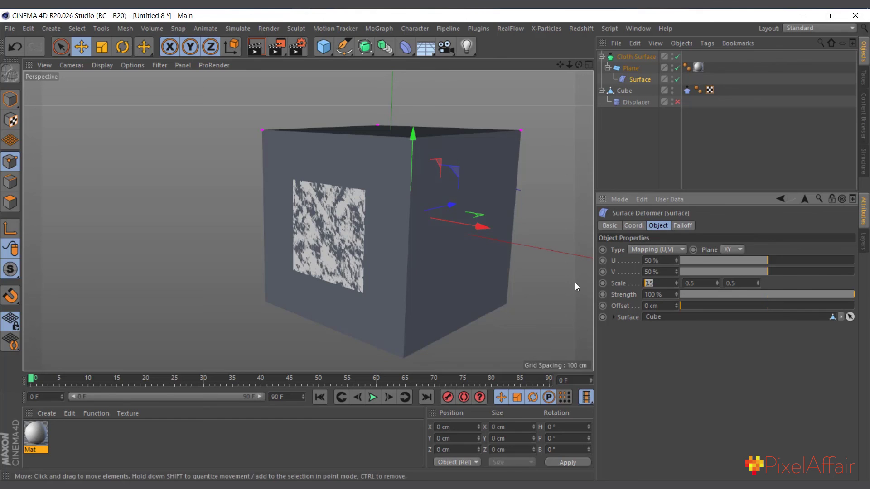
key("Tab")
type("1")
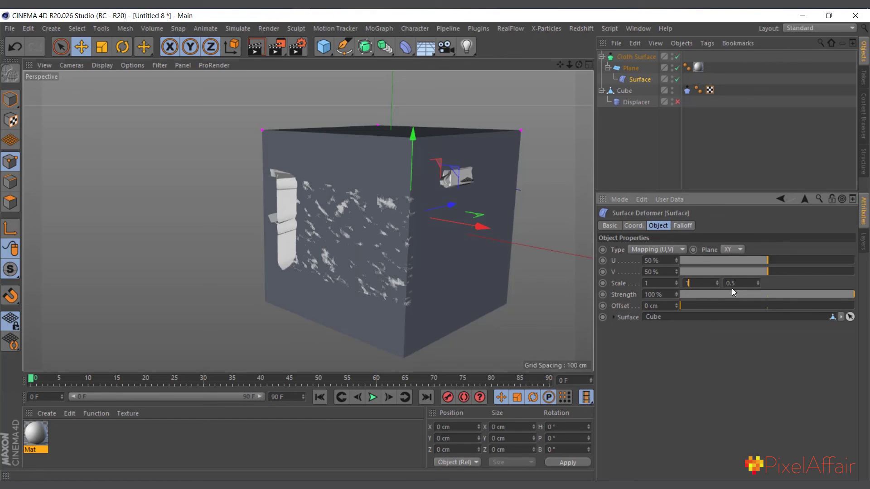
key("Tab")
type("1")
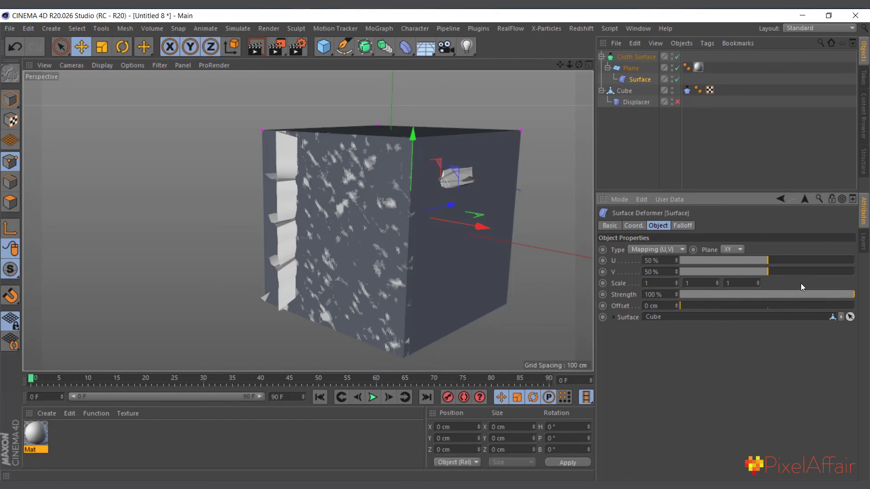
left_click_drag(677, 285, 715, 297)
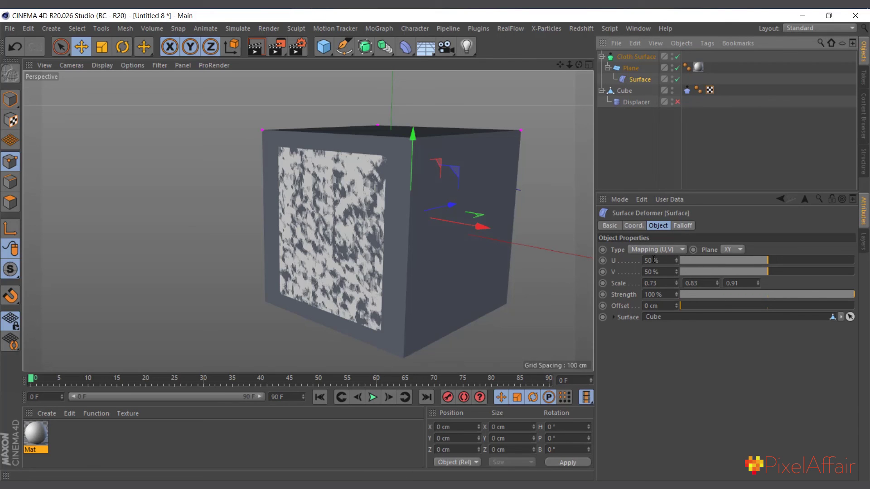
- Change the Surface deformer Type to Mapping (V,U) and advance the animation one frame
left_click(669, 249)
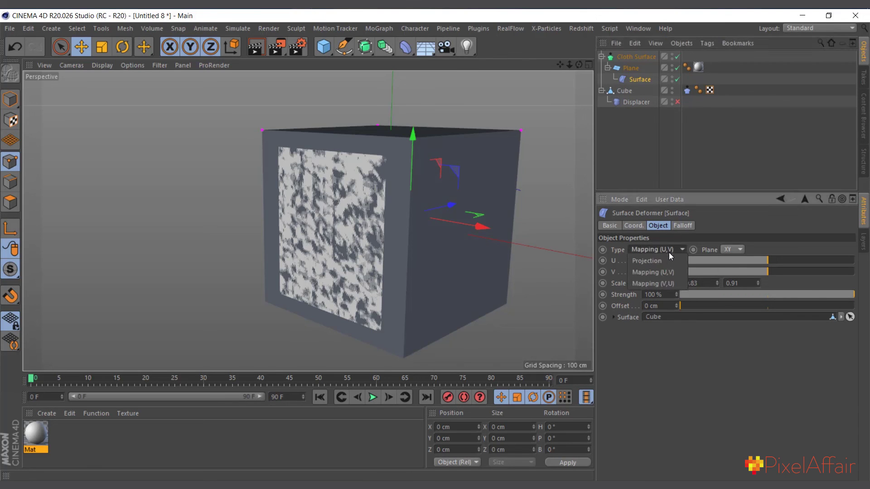
left_click(665, 282)
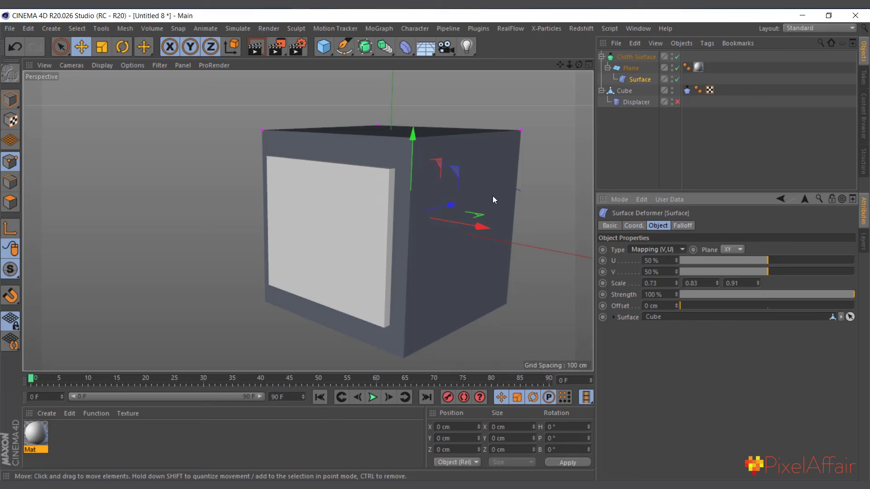
key("F8")
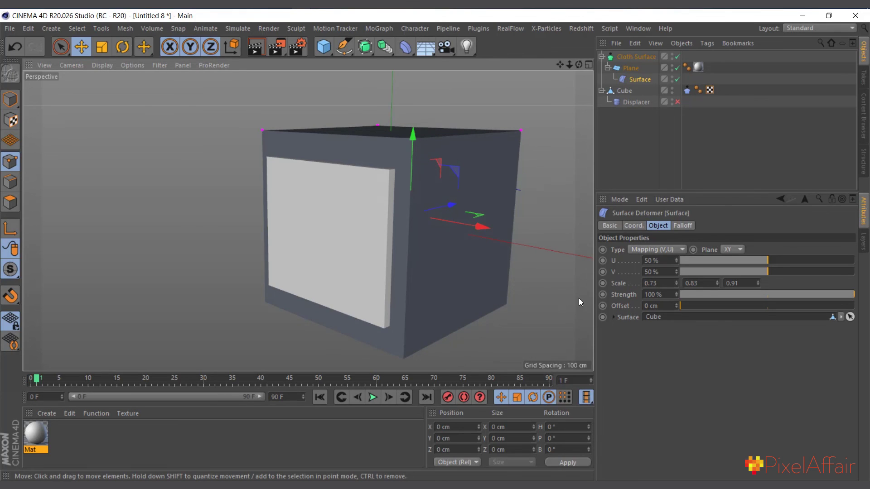